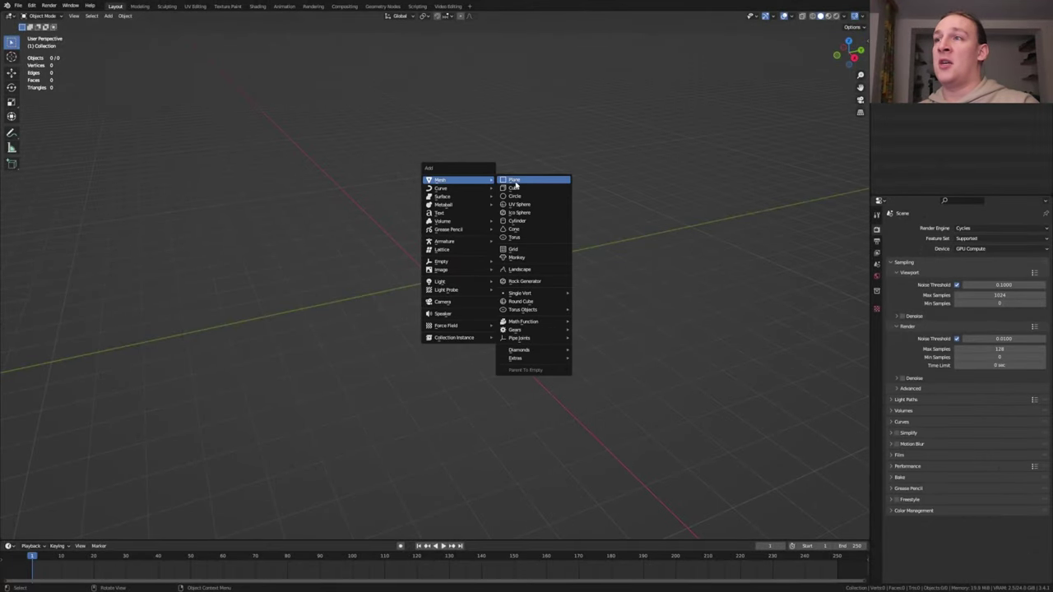
Add a plane mesh and create a new geometry node tree for it in the Geometry Nodes workspace.
click(515, 182)
click(394, 8)
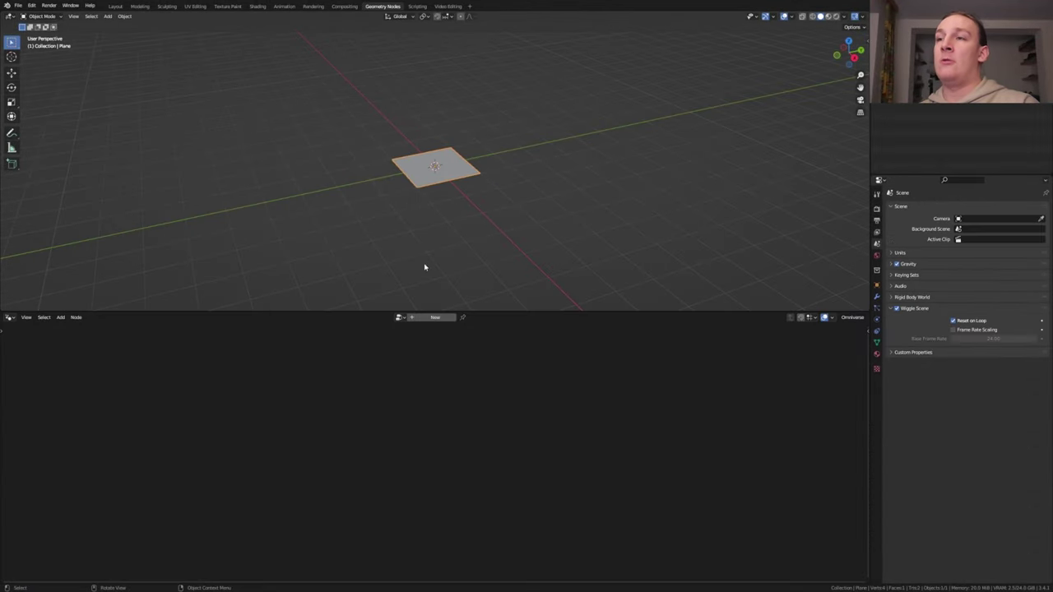
click(435, 317)
Insert a Subdivide Mesh node between the group input and output and set its level to 4.
key(shift+a)
text(sub)
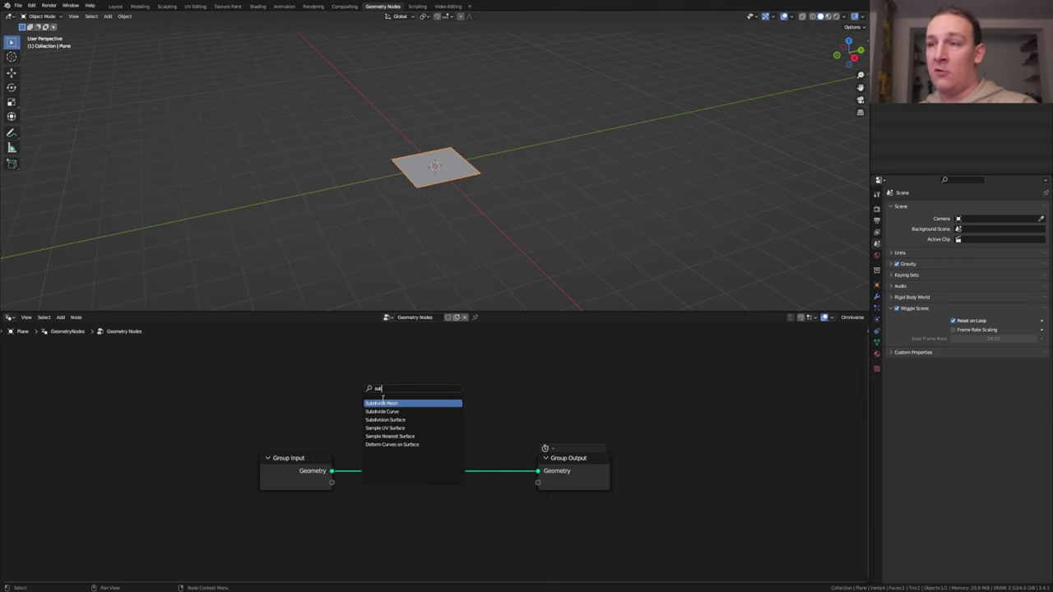
key(Return)
click(403, 465)
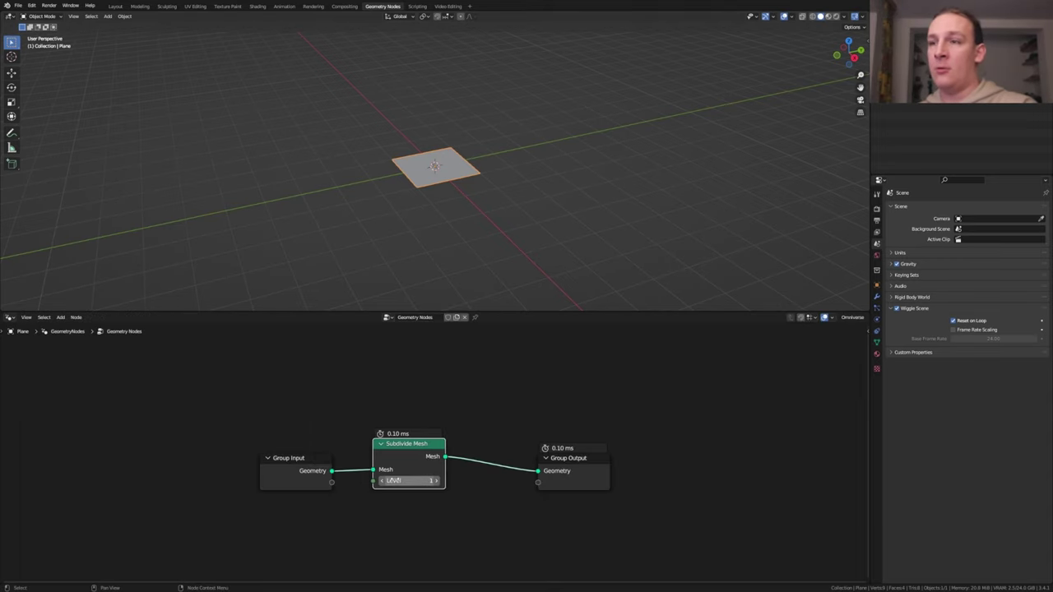
click(395, 480)
text(4)
key(Return)
Insert an Instance on Points node between Subdivide Mesh and the group output.
key(shift+a)
text(i)
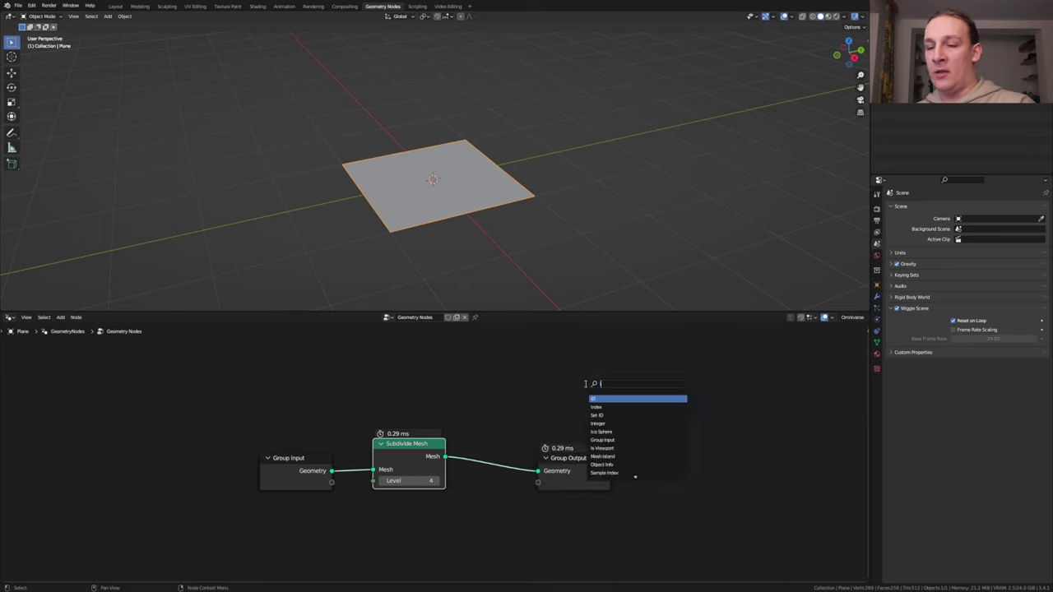
text(ns)
click(642, 440)
click(542, 470)
Add a Cube node and connect its mesh to the Instance input of Instance on Points.
key(shift+a)
click(527, 391)
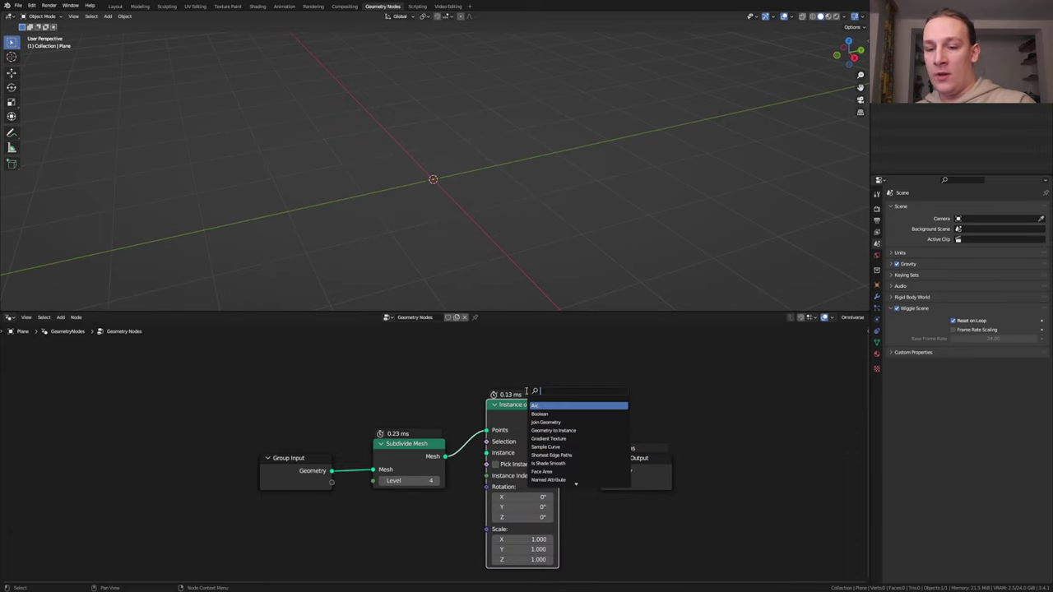
text(cube)
key(Return)
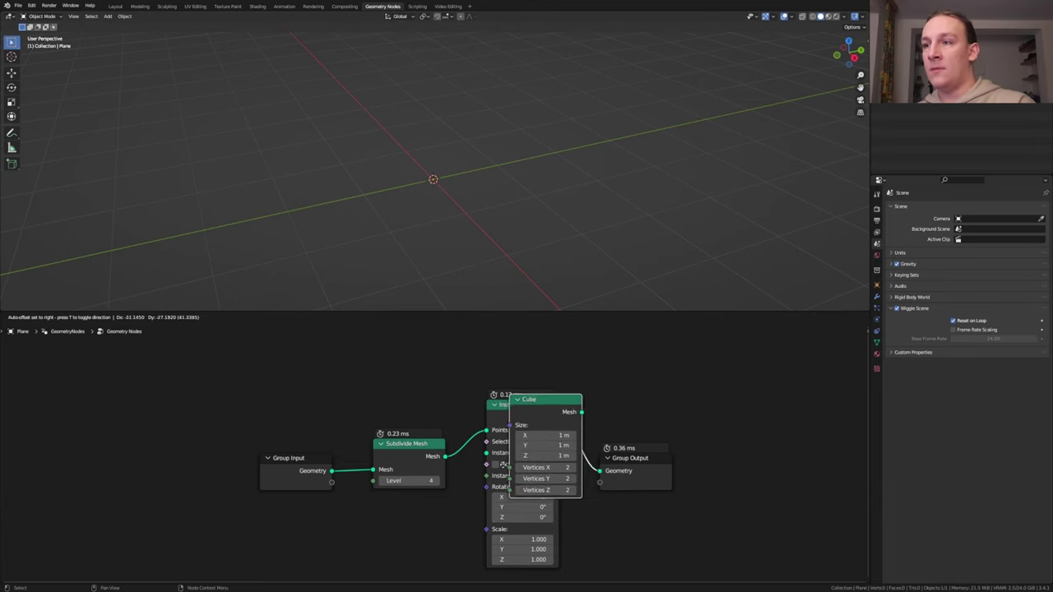
click(437, 540)
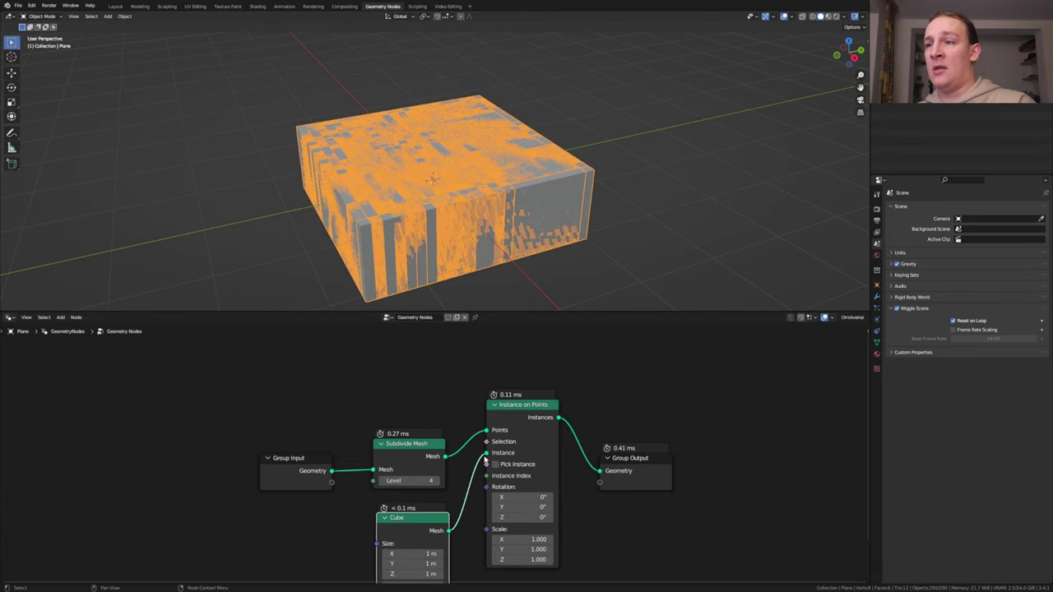
Set the Cube node's size to 0.05 m in X and Y and 0 m in Z.
middle_drag(422, 554, 388, 469)
drag(389, 471, 389, 481)
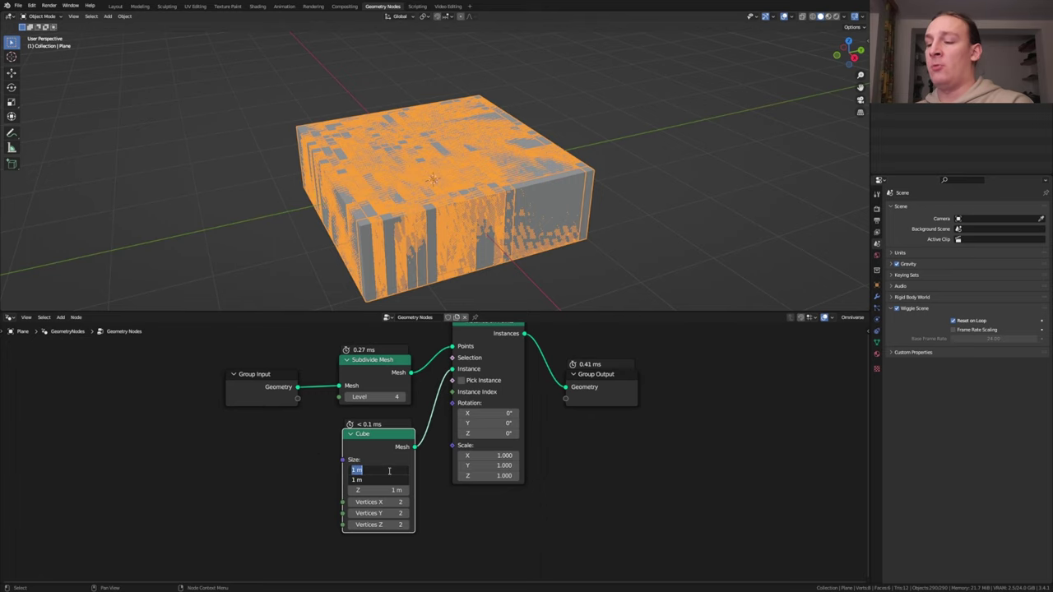
text(.05)
key(Return)
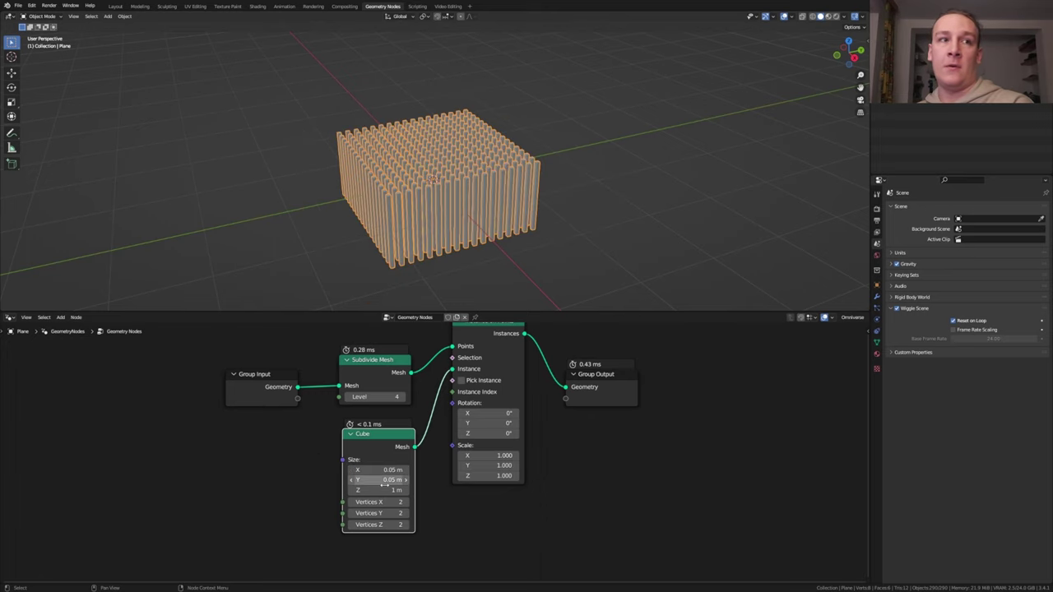
click(385, 491)
text(0)
key(Return)
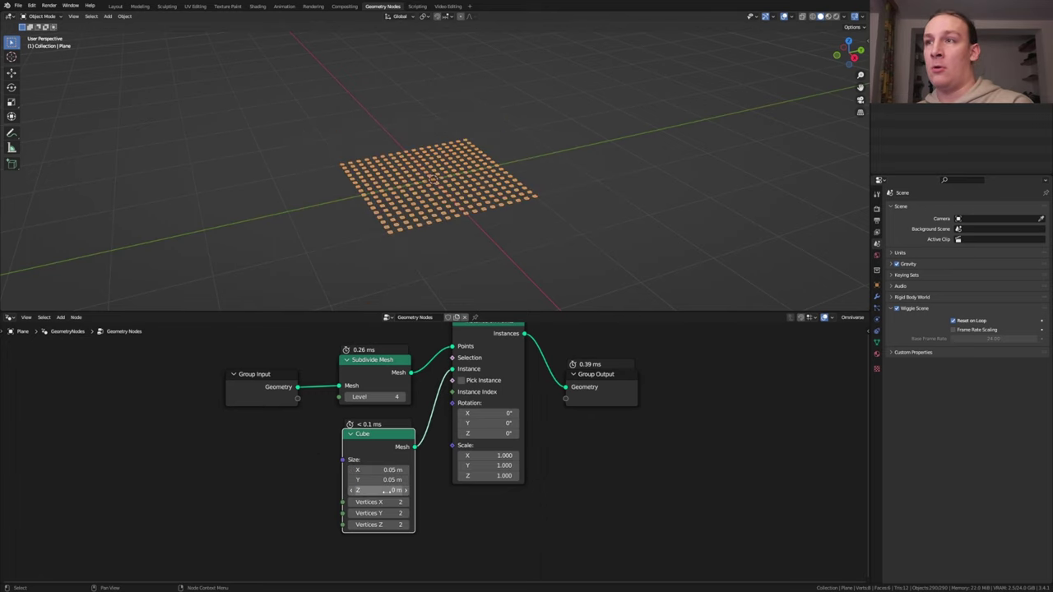
Insert a Realize Instances node between Instance on Points and the group output.
key(shift+a)
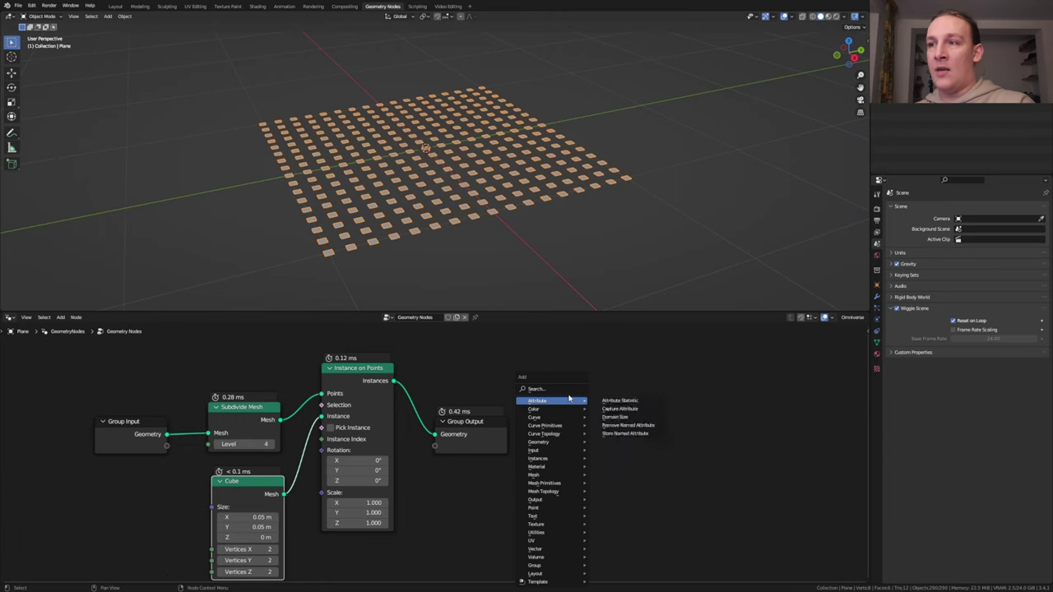
text(res)
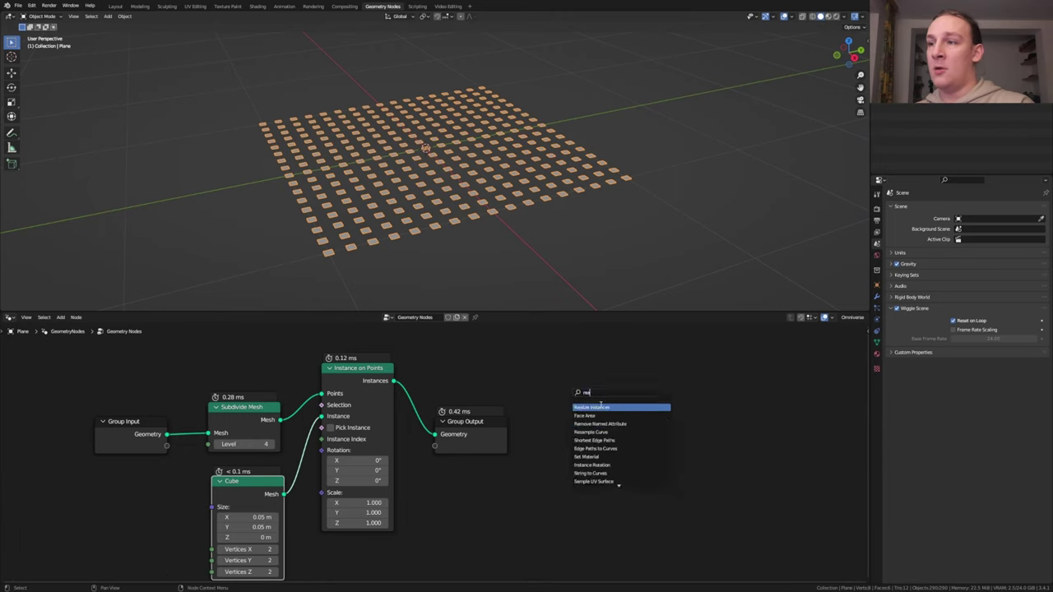
key(Return)
click(494, 385)
Insert a second Subdivide Mesh node after Realize Instances and set its level to 2.
key(shift+a)
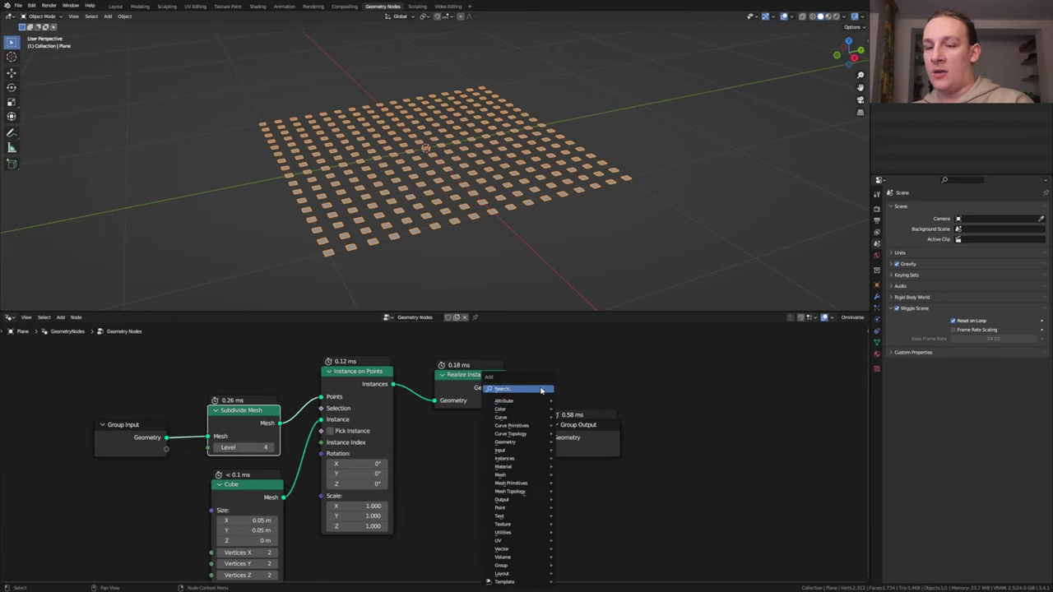
click(542, 390)
text(sub)
key(Return)
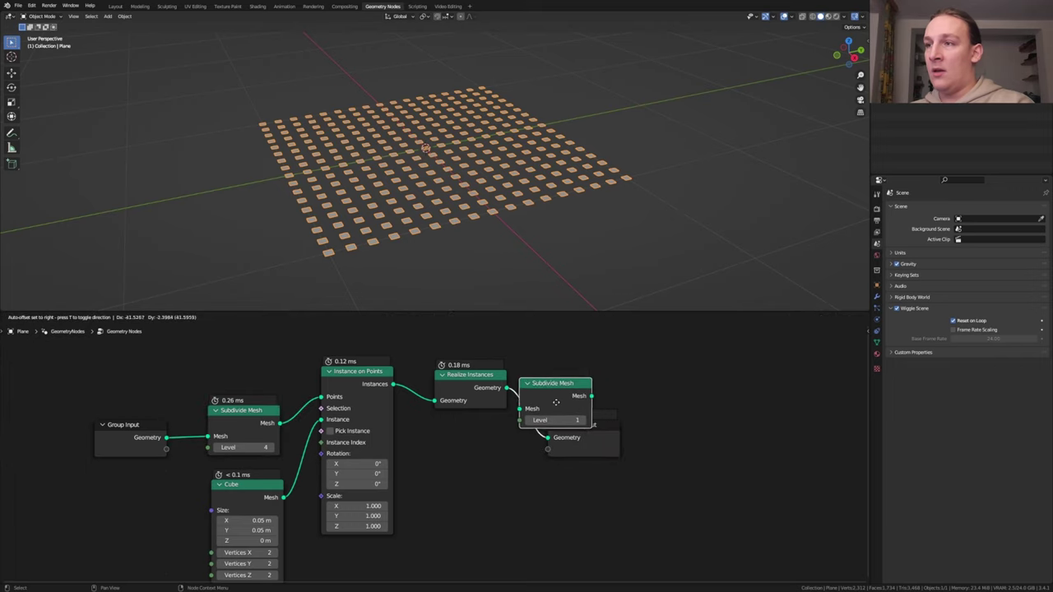
click(580, 404)
click(610, 421)
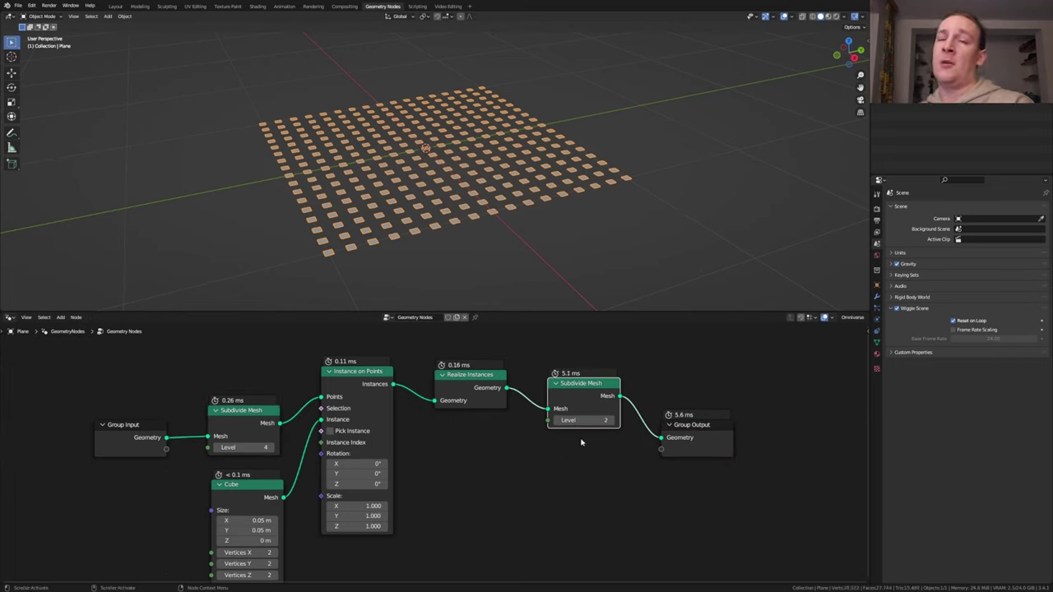
Insert an Extrude Mesh node between the second Subdivide Mesh node and the group output.
key(shift+a)
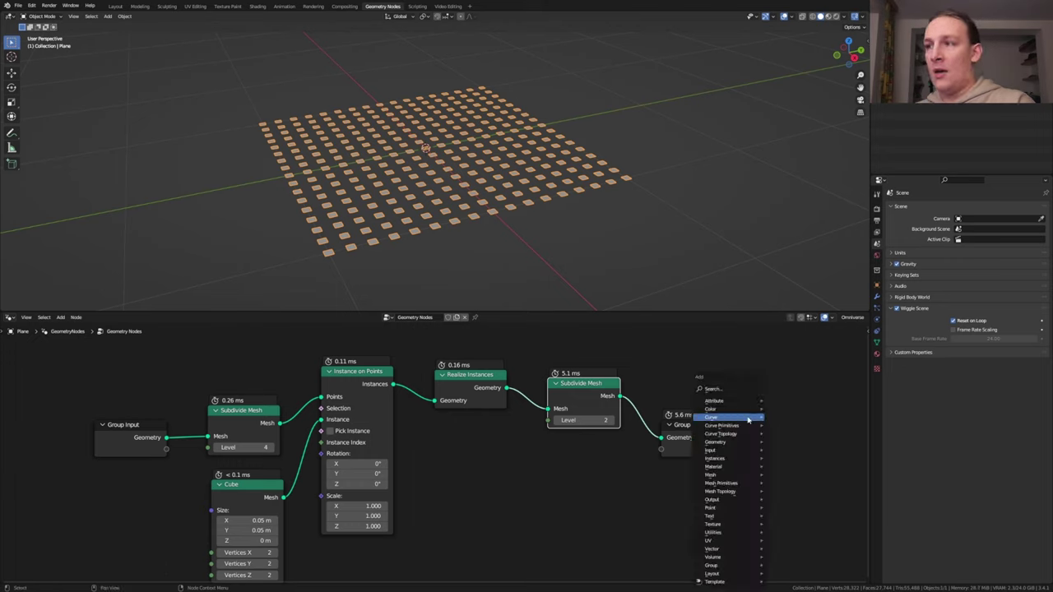
click(732, 391)
text(ex)
click(765, 400)
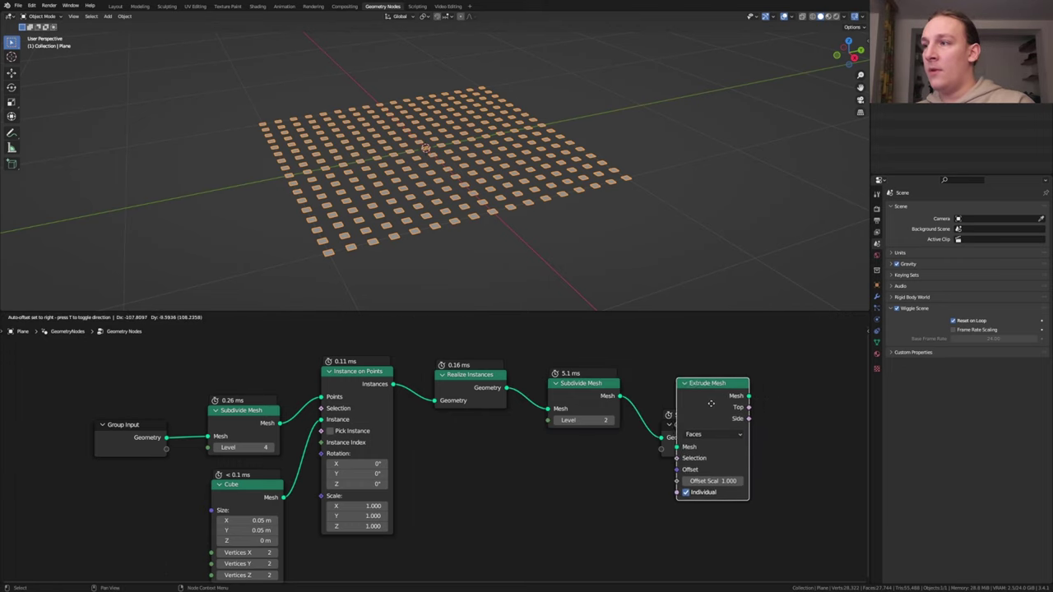
click(687, 396)
Insert a Set Material node after Extrude Mesh and assign a newly created material to it.
key(shift+a)
text(set m)
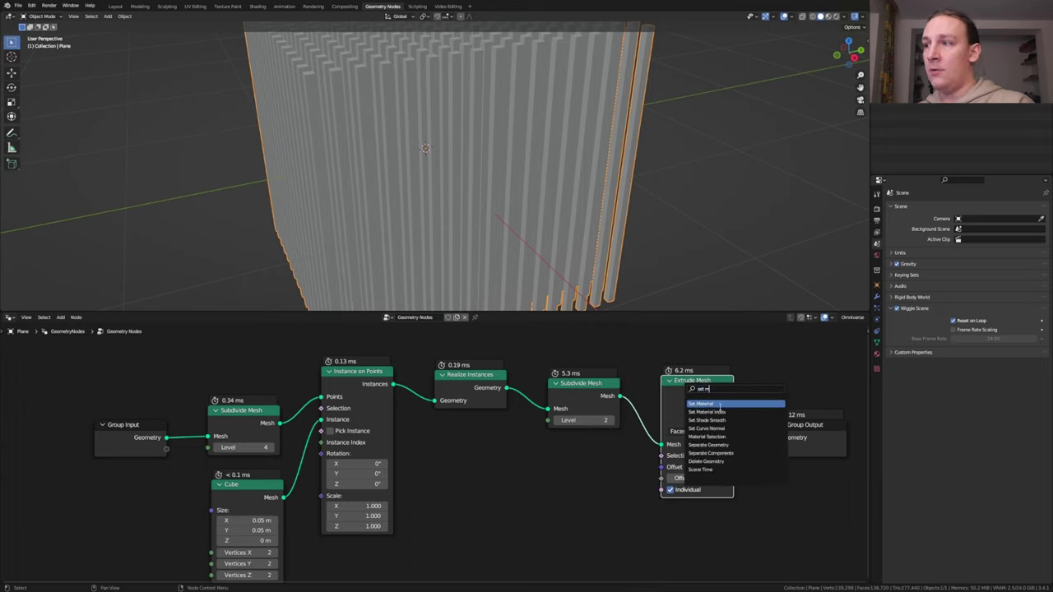
click(720, 405)
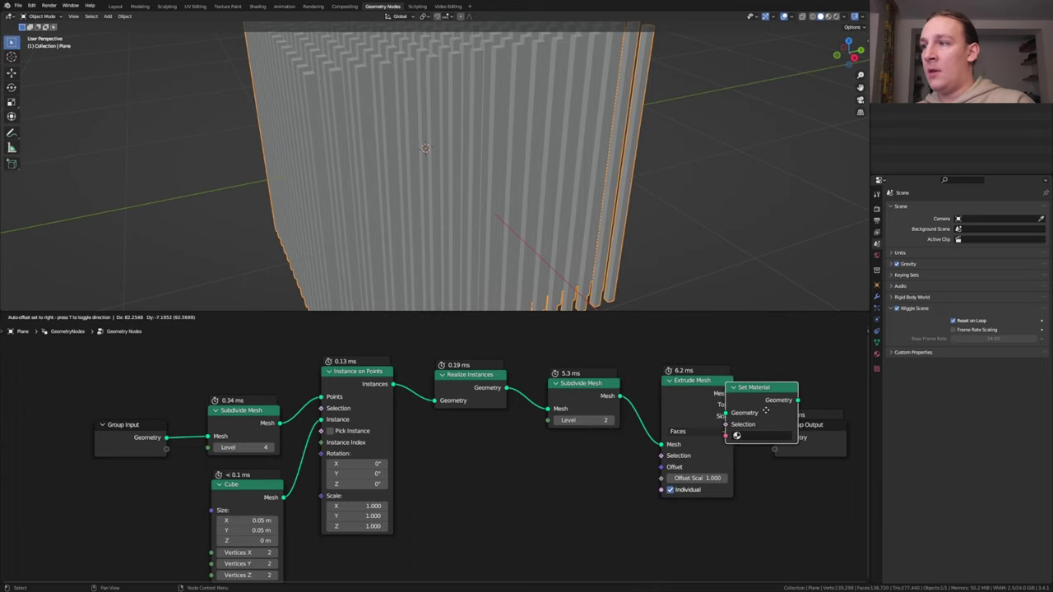
click(769, 414)
click(876, 355)
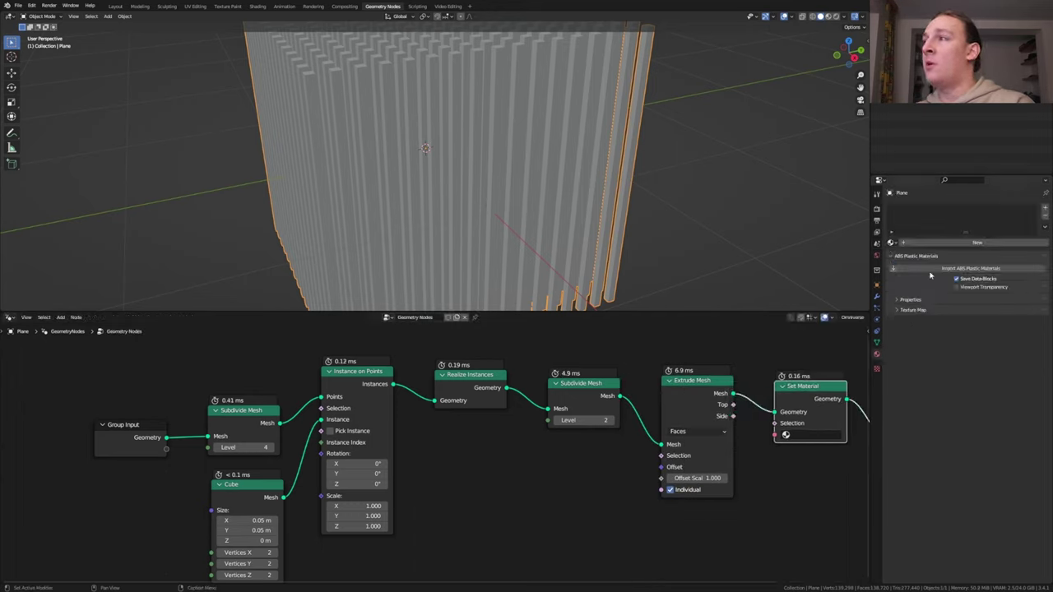
click(956, 245)
click(785, 435)
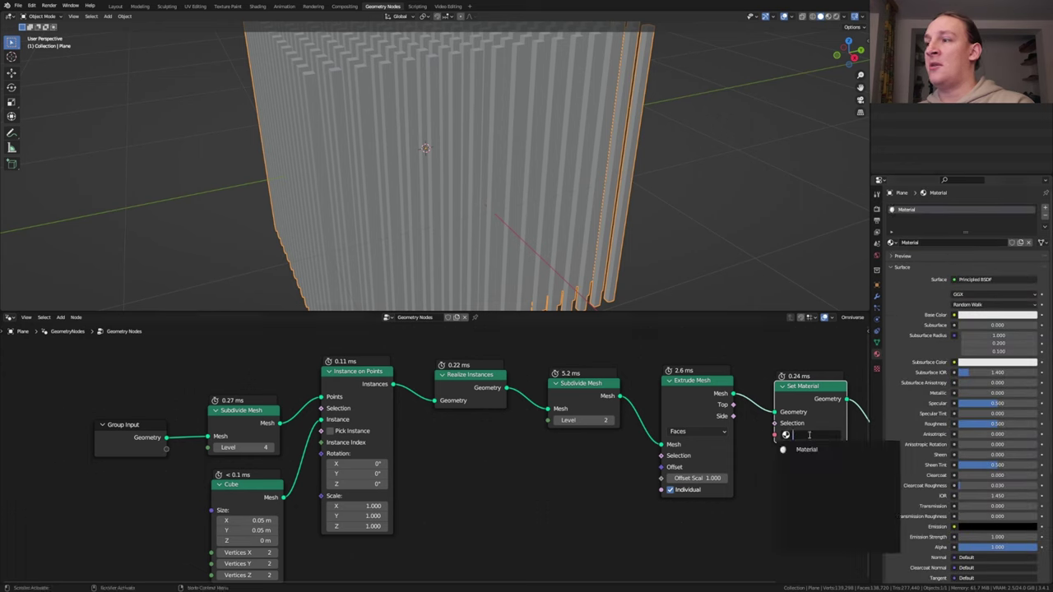
click(802, 447)
Add a Musgrave Texture node below the Realize Instances node.
key(shift+a)
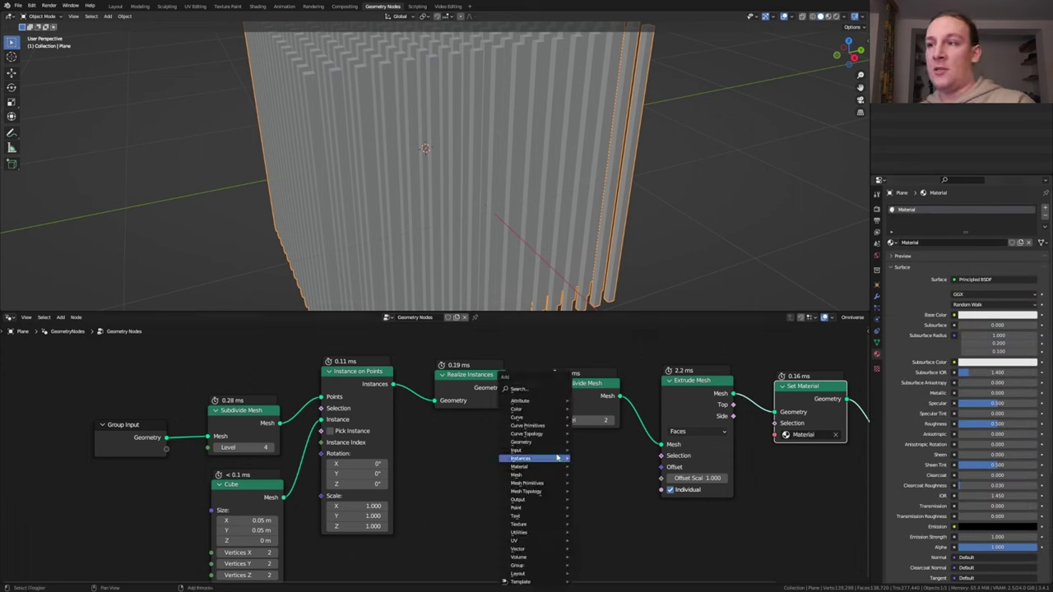
click(523, 386)
text(mu)
click(550, 402)
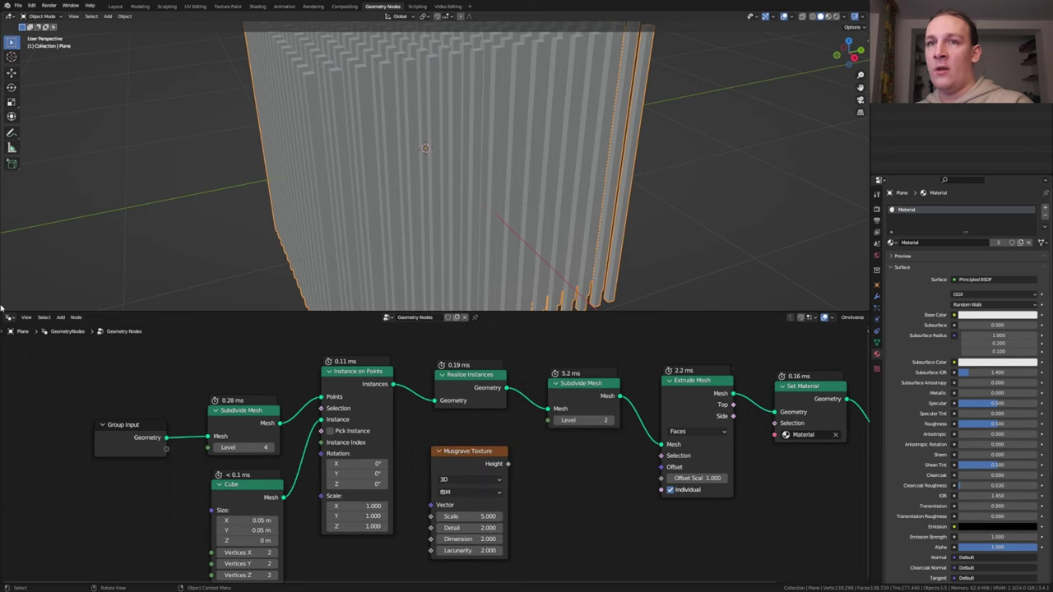
Split the 3D viewport area horizontally and turn the new lower area into a Timeline.
drag(4, 307, 6, 206)
click(12, 206)
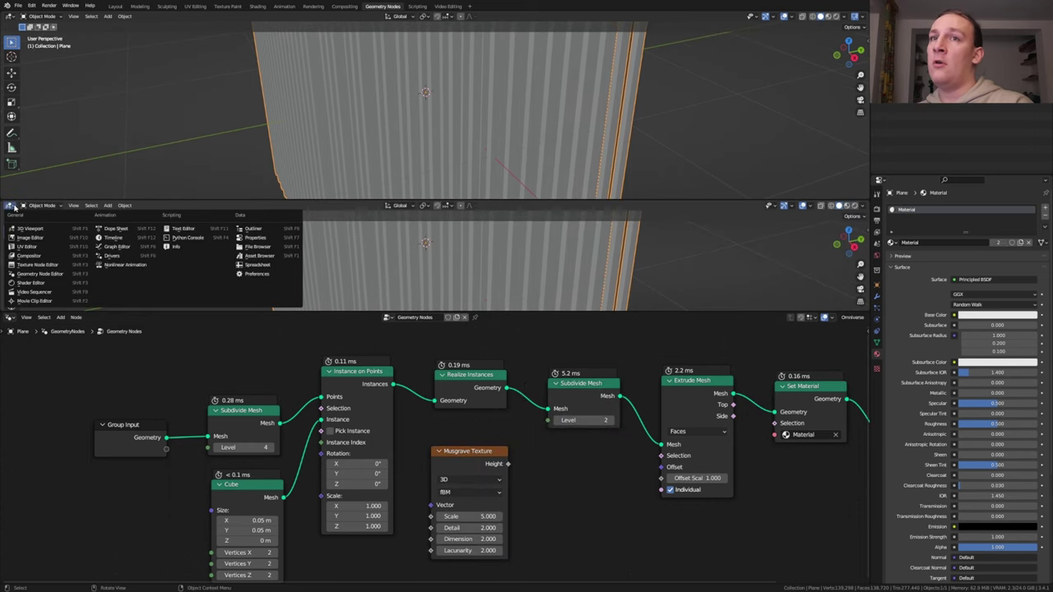
click(112, 237)
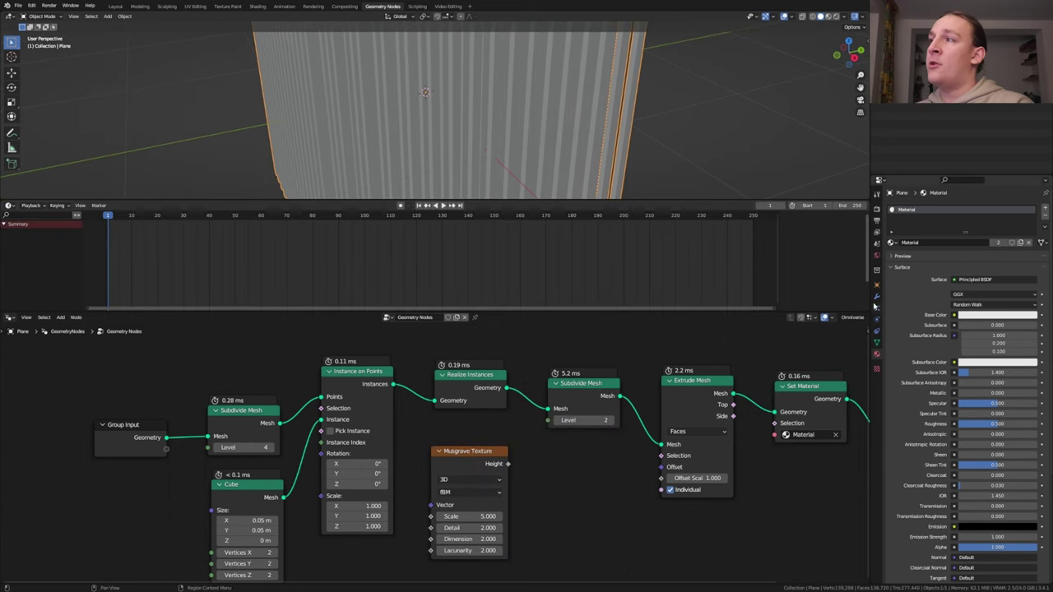
Set the output frame rate to 60 fps and the end frame to 500.
click(876, 219)
click(998, 282)
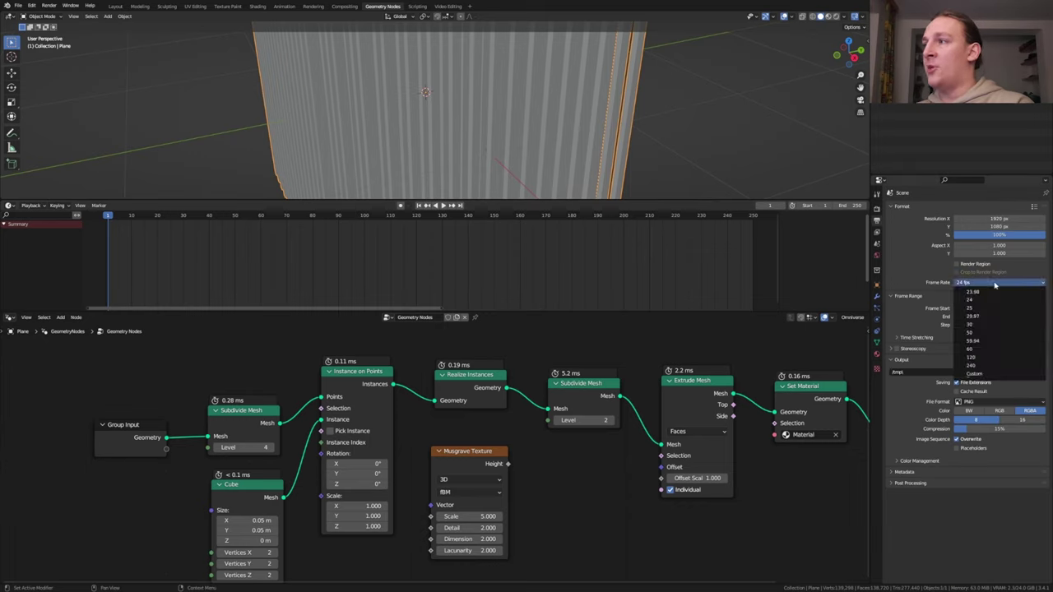
click(981, 349)
double_click(853, 205)
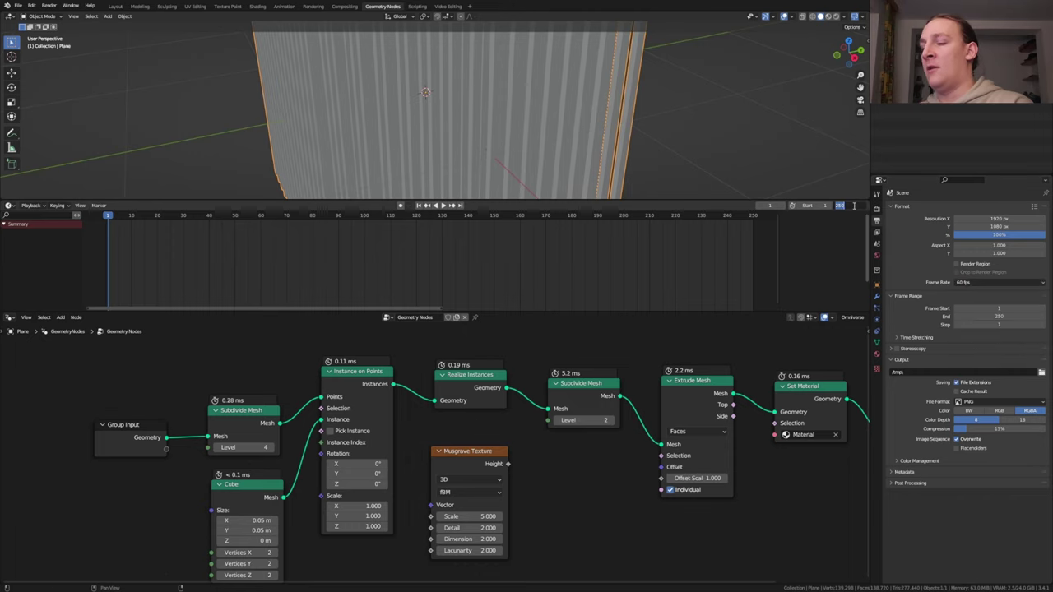
key(Return)
Duplicate the Musgrave Texture node and place the copy below the original.
scroll(411, 428, down, 1)
key(shift+d)
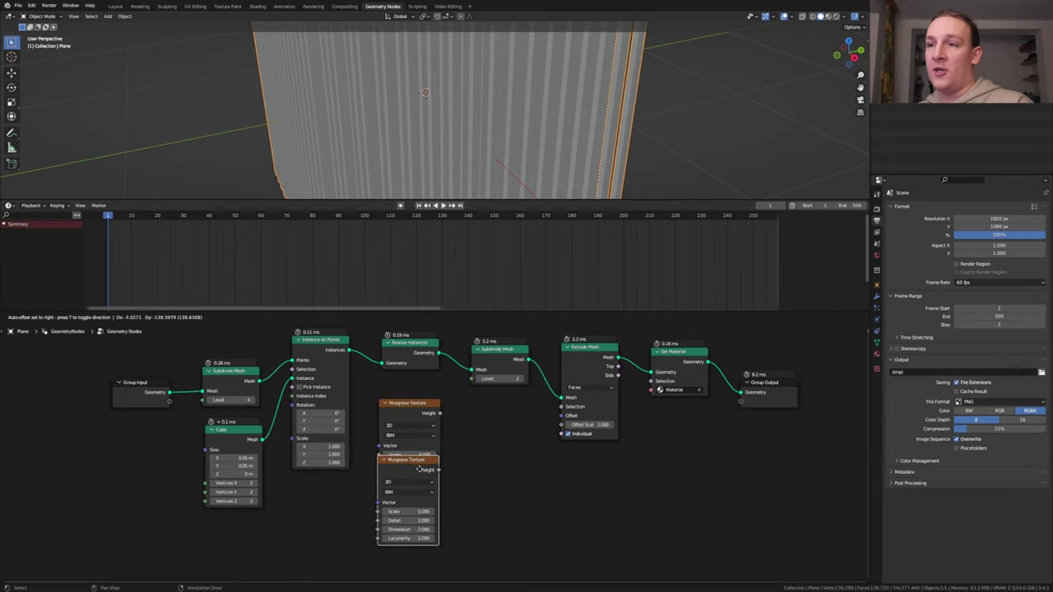
click(418, 514)
Add a Mix node and connect its result to the Offset Scale of Extrude Mesh.
key(shift+a)
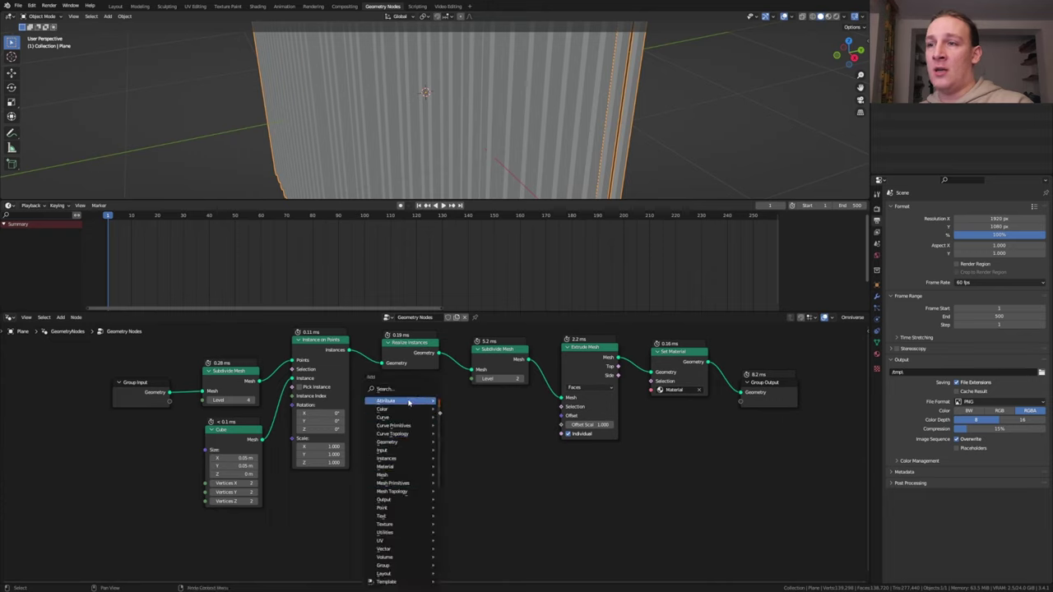
text(mi)
key(Return)
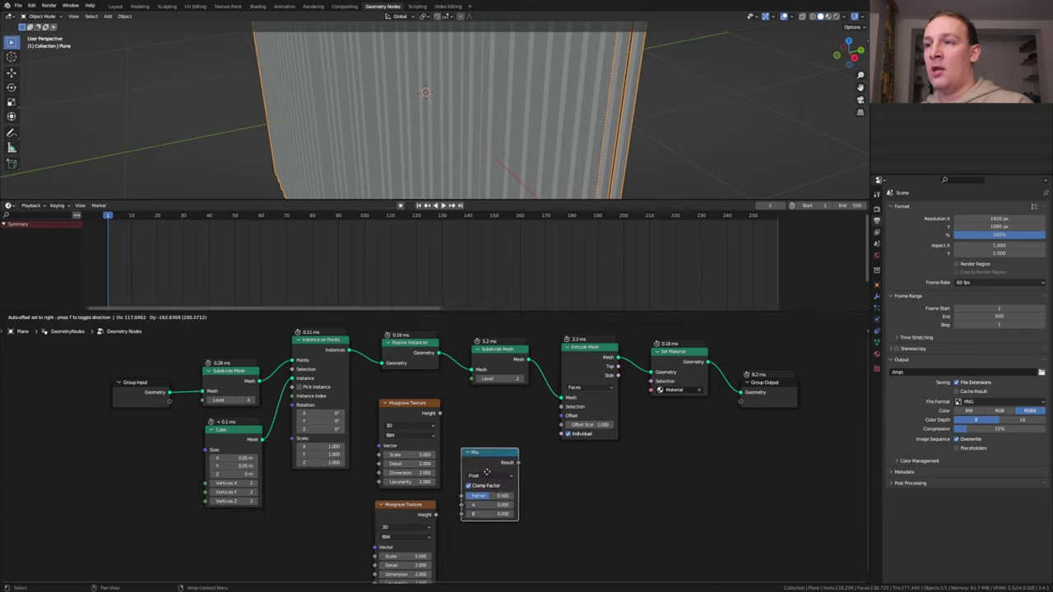
click(520, 466)
drag(519, 464, 561, 424)
middle_drag(543, 450, 537, 404)
Switch both Musgrave Texture nodes from 3D to 4D.
click(400, 379)
click(401, 416)
click(399, 481)
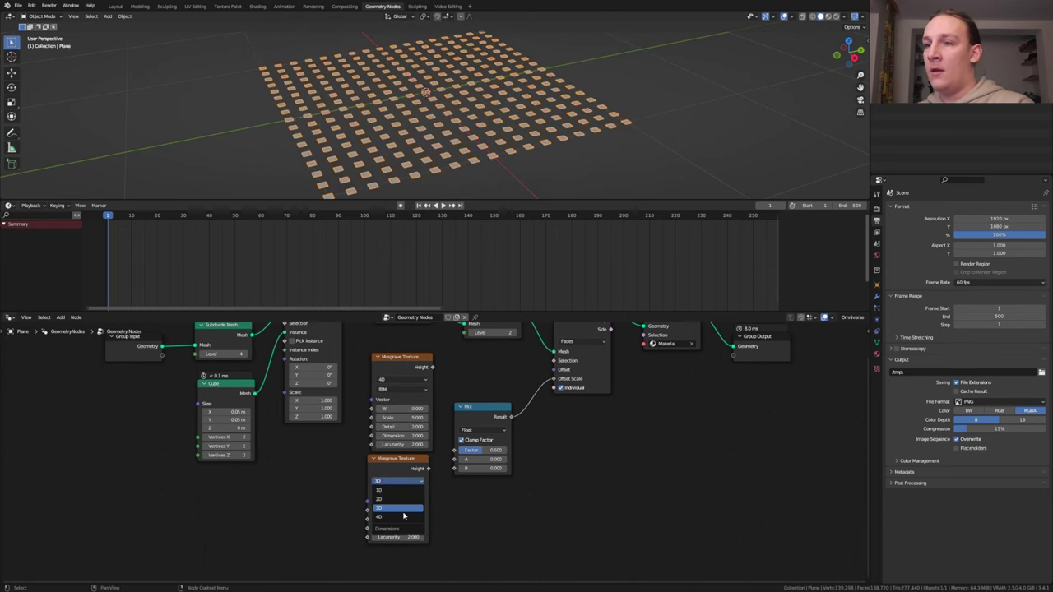
click(401, 513)
Keyframe W at frame 1 with -1 on the upper Musgrave Texture and 1 on the lower one.
click(412, 408)
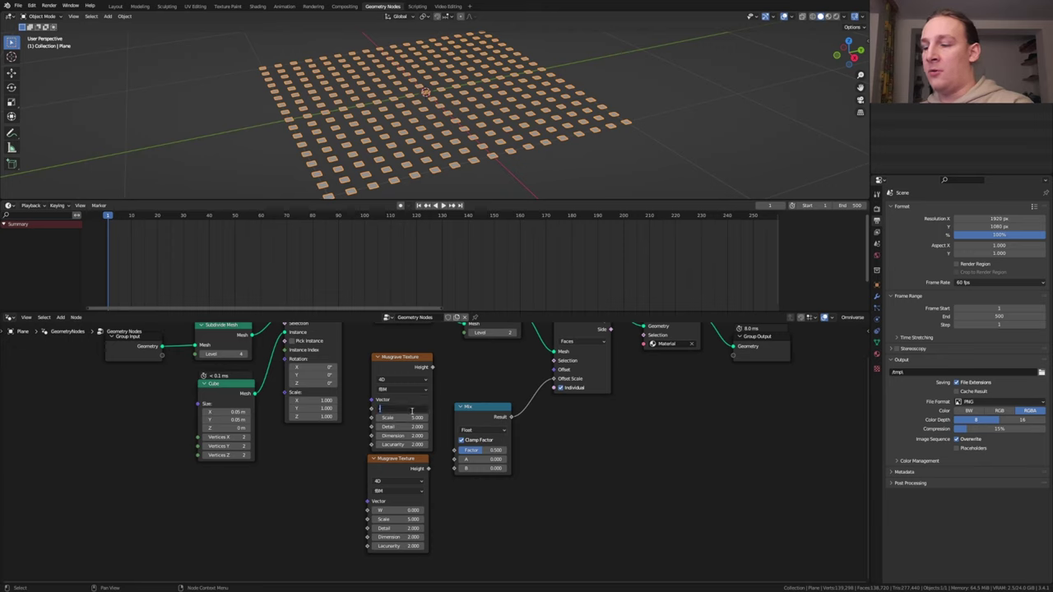
text(3)
key(Return)
key(i)
click(405, 510)
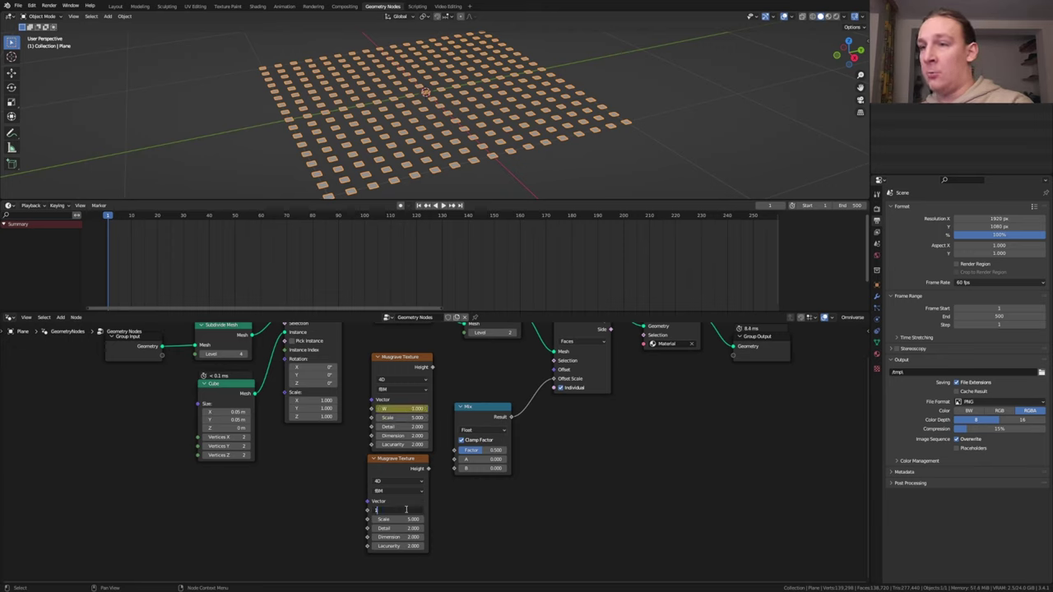
text(1)
key(Return)
key(i)
Connect the upper and lower Musgrave heights to Mix inputs A and B, and keyframe the Factor at 0 on frame 1.
drag(433, 368, 477, 454)
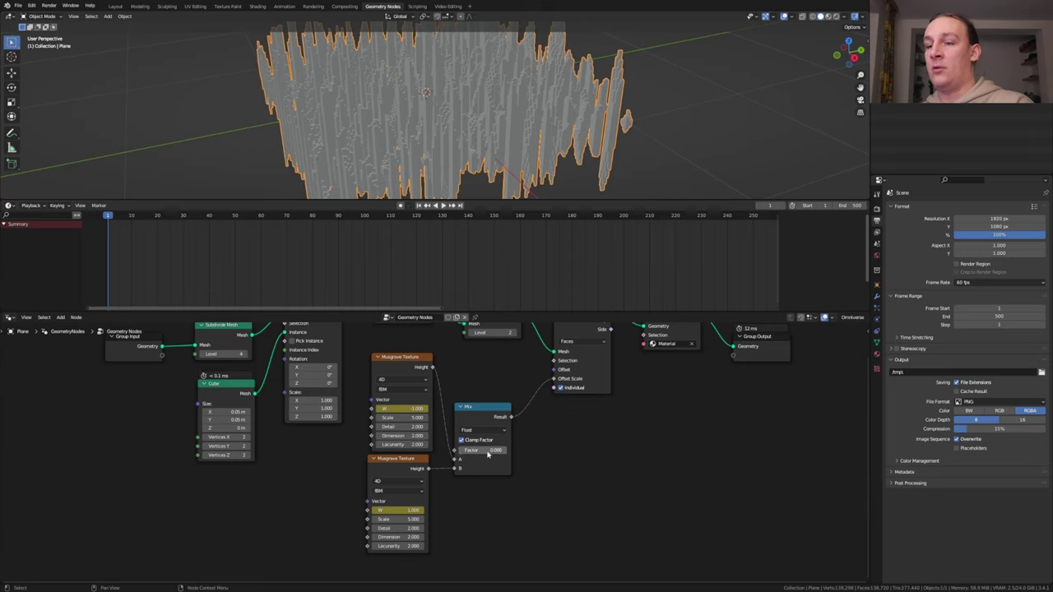
key(i)
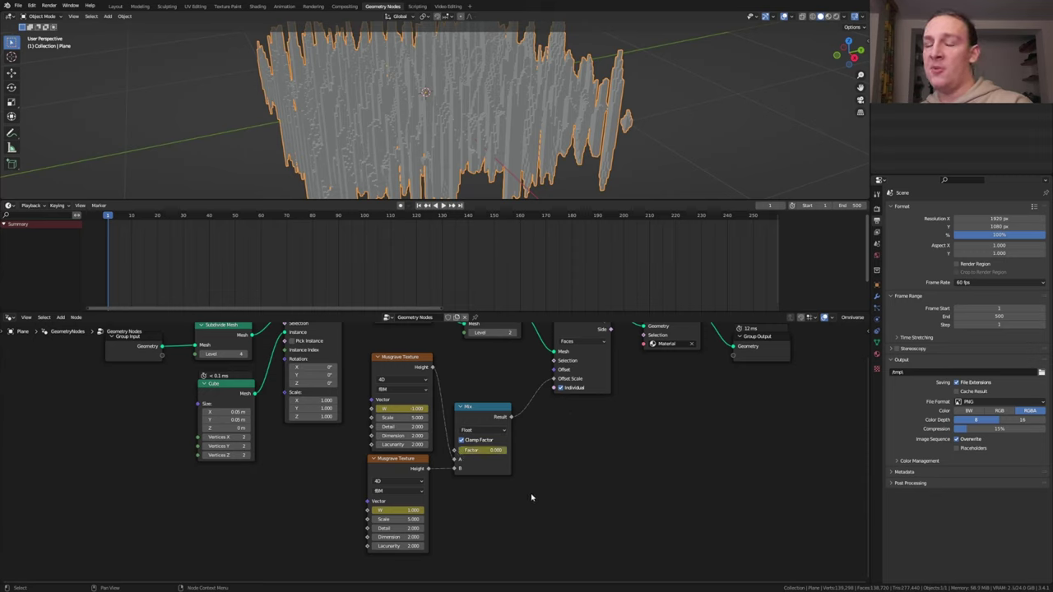
Go to frame 501 and keyframe W at 1 on the upper Musgrave Texture.
click(460, 206)
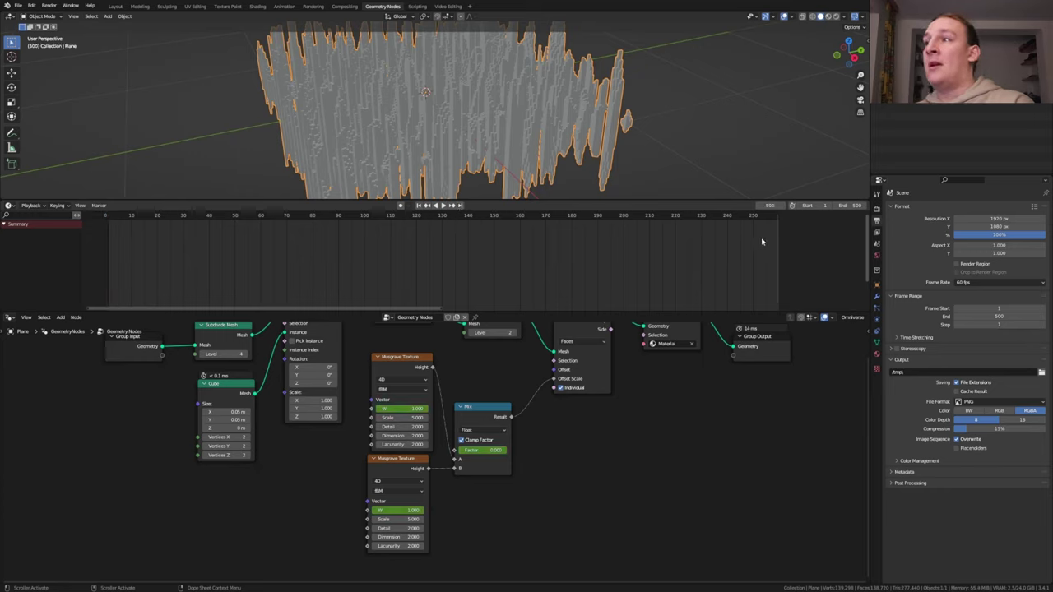
key(Right)
click(408, 408)
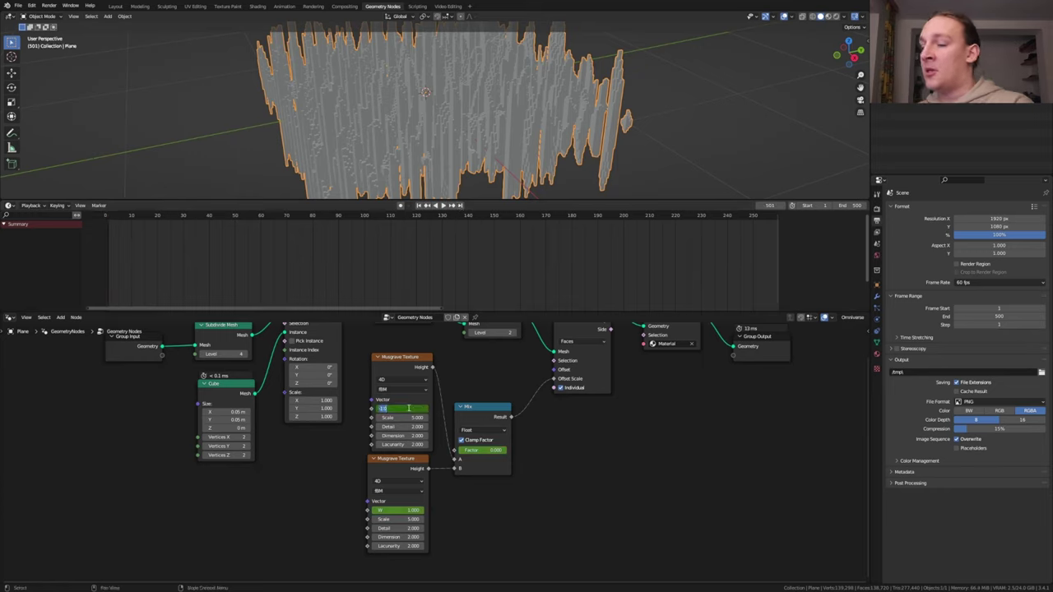
text(1)
key(Return)
key(i)
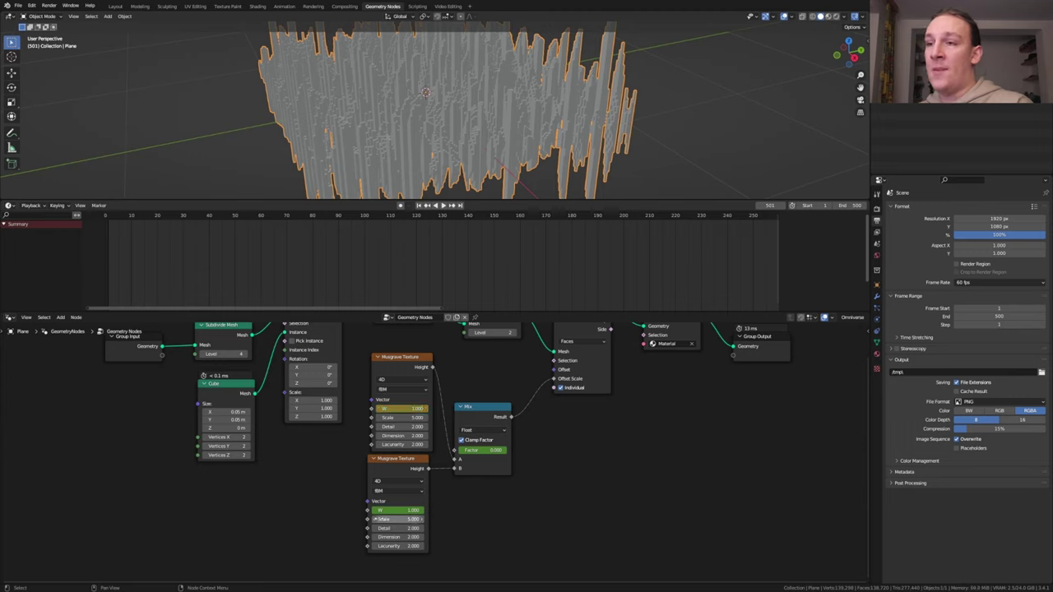
Keyframe W at -1 on the lower Musgrave Texture and the Mix Factor at 1 on frame 501.
click(394, 510)
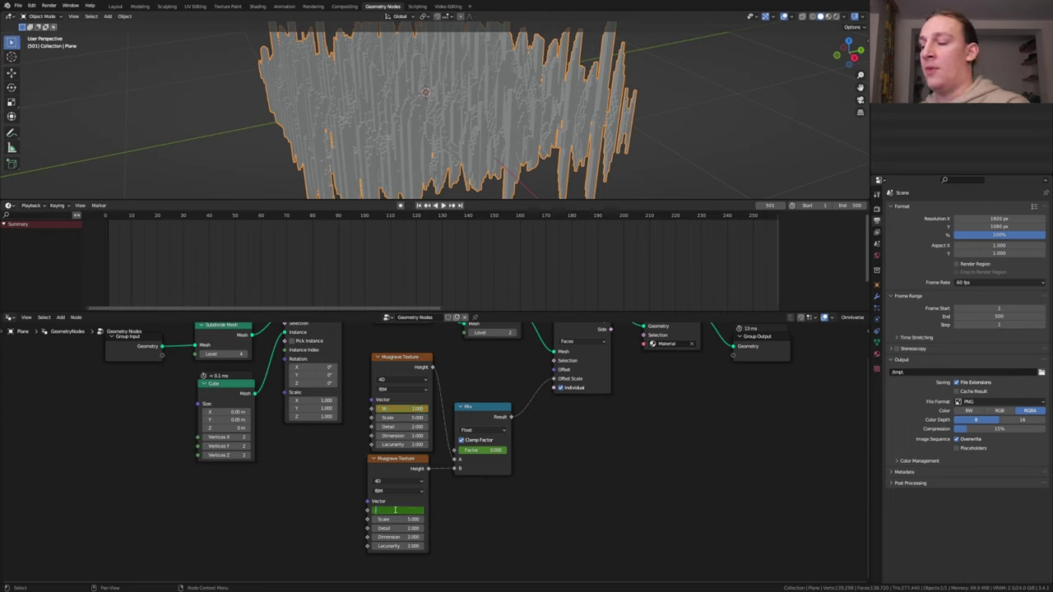
text(1)
key(Return)
key(i)
drag(479, 452, 495, 452)
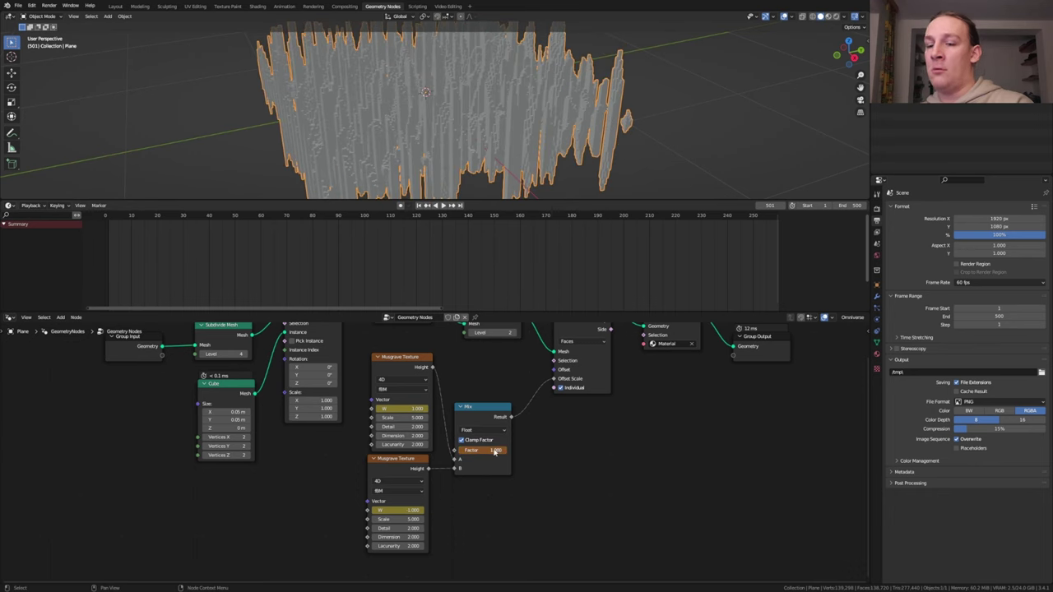
key(i)
Set the keyframes of both Musgrave Texture nodes and the Mix node to Linear interpolation and play back the animation.
drag(500, 516, 396, 380)
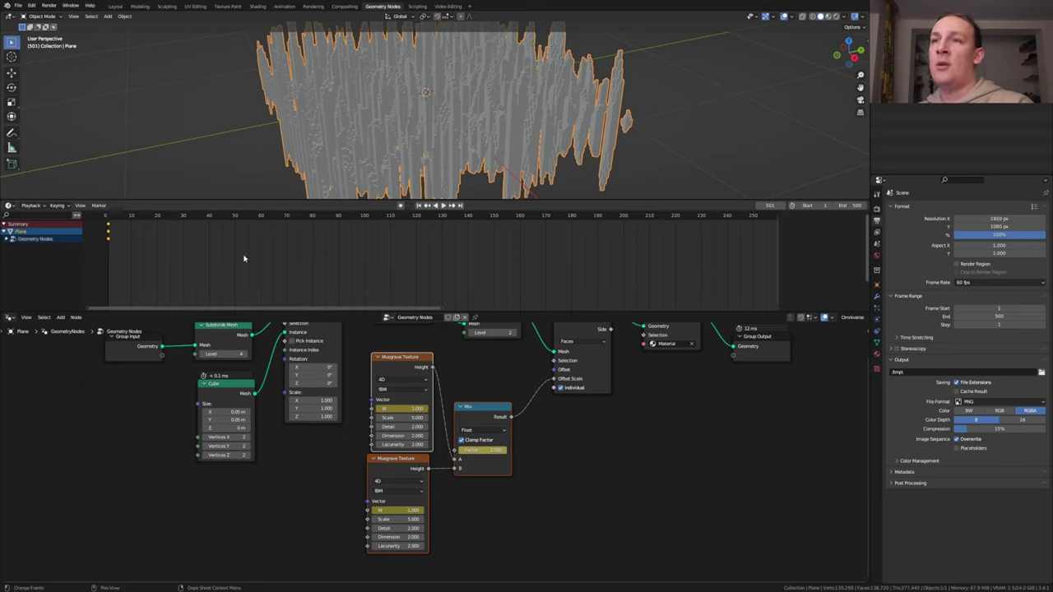
key(t)
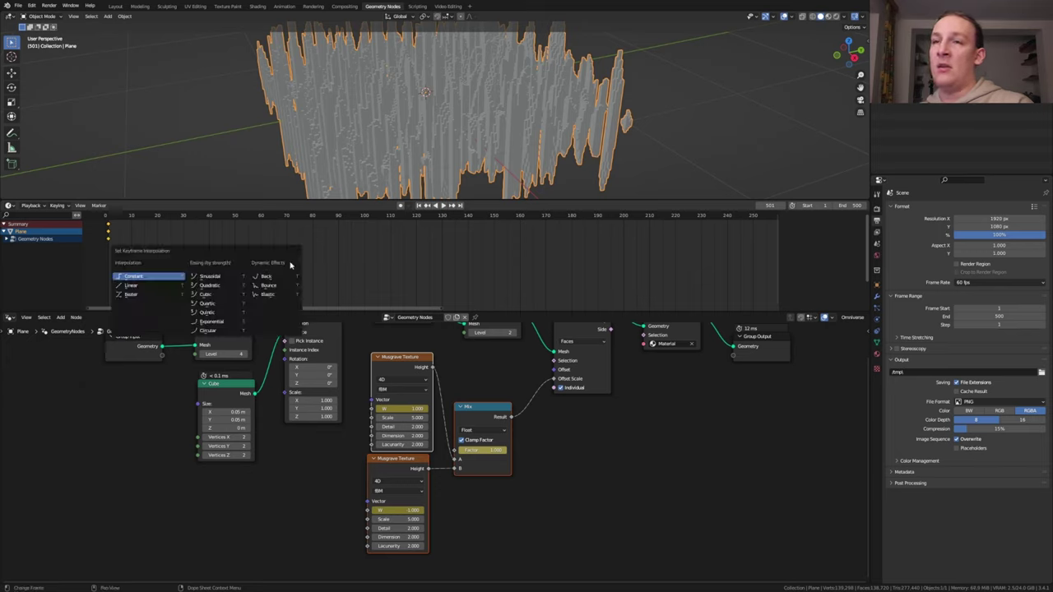
click(166, 286)
key(space)
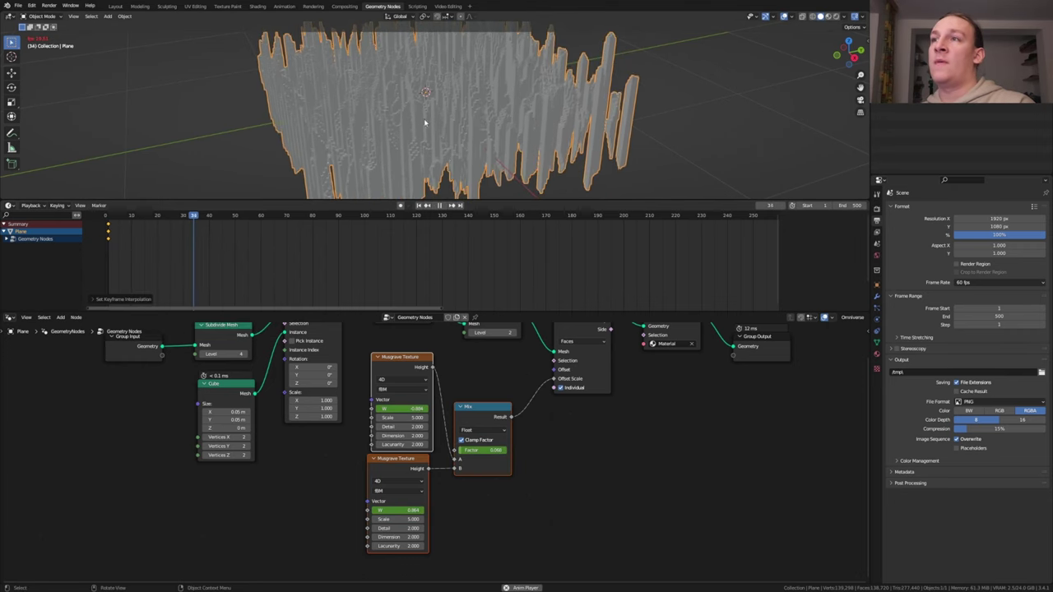
key(space)
Insert a Map Range node between the Mix result and the Offset Scale of Extrude Mesh.
key(shift+a)
mouse_move(523, 409)
click(523, 389)
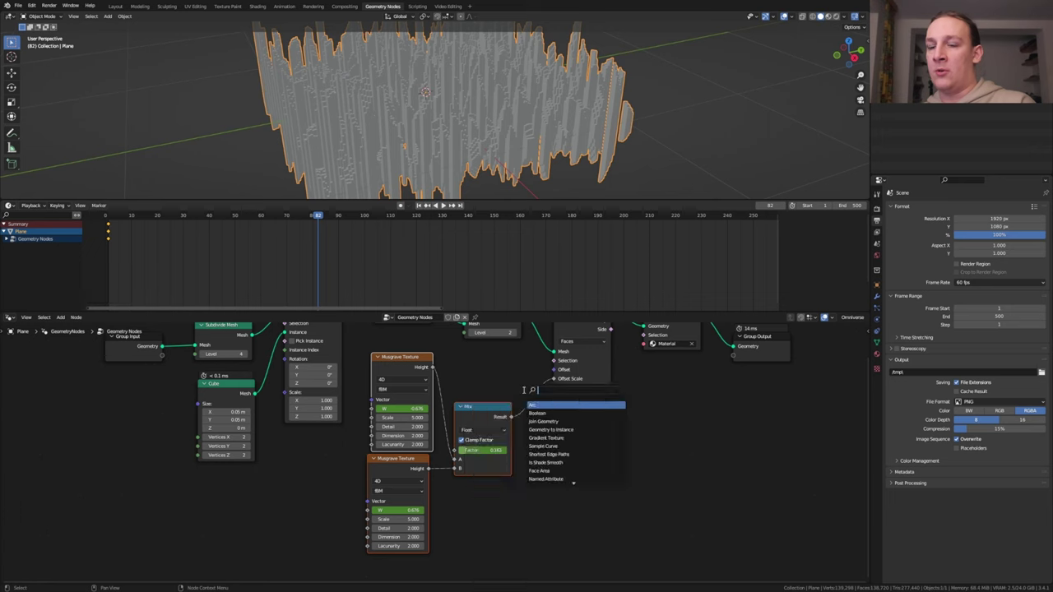
text(map)
click(541, 421)
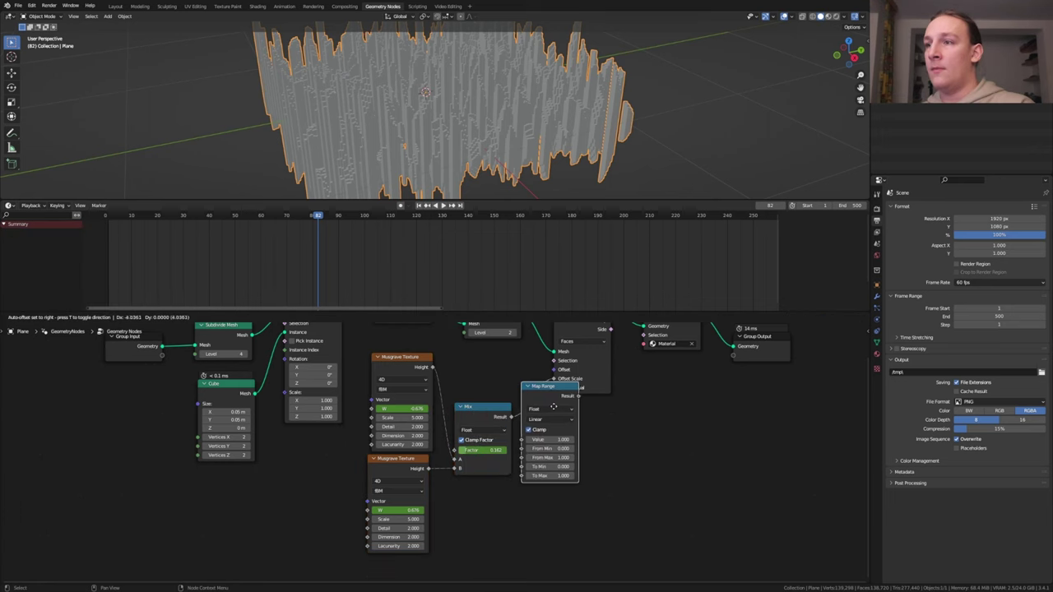
click(573, 468)
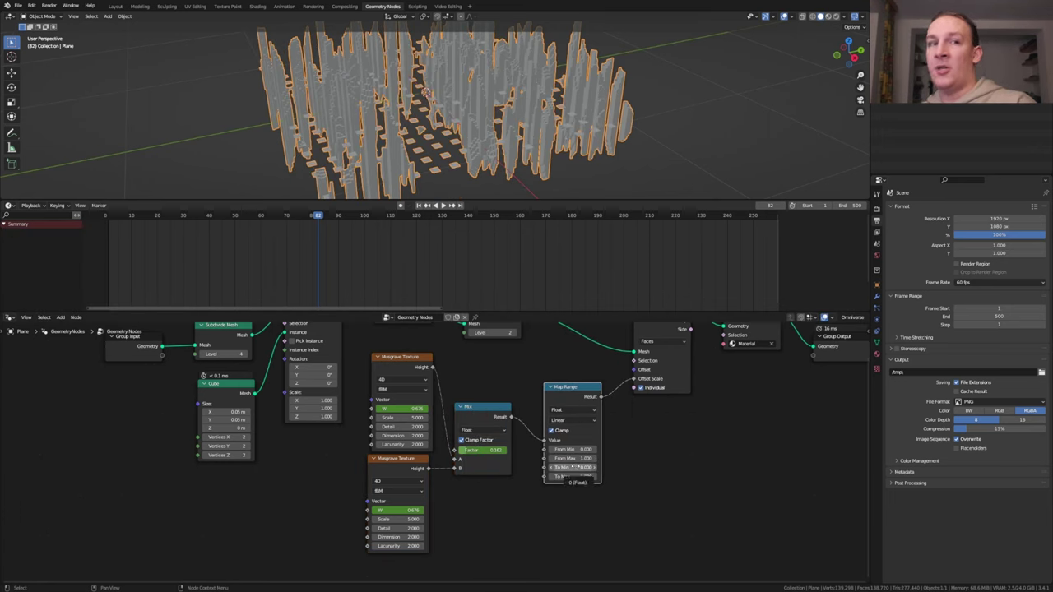
Set To Min to -0.3 and To Max to 0.6 on the Map Range node.
click(573, 467)
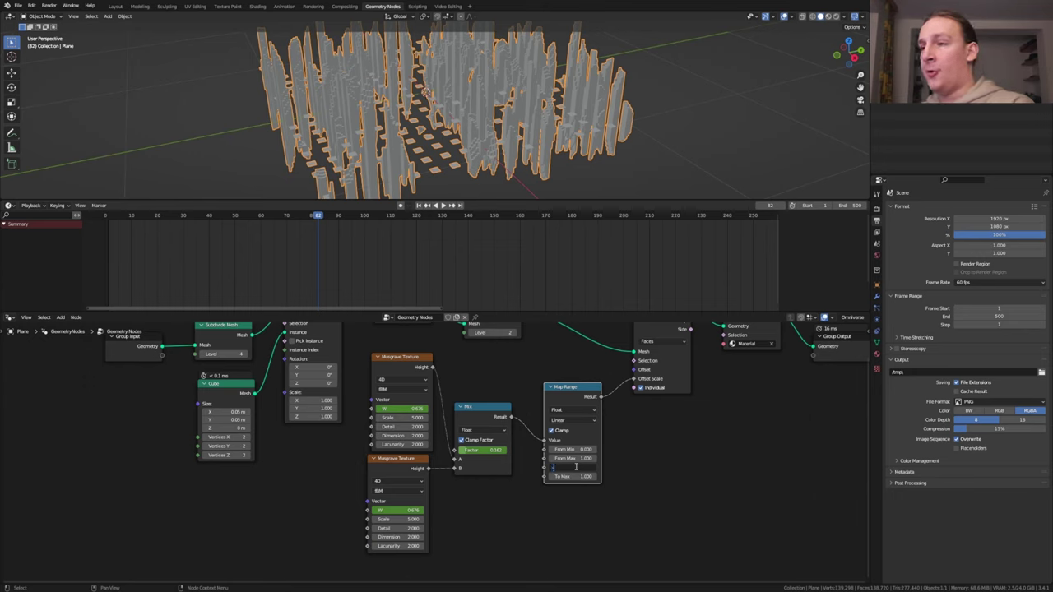
text(-0.3)
key(Return)
click(582, 476)
text(.6)
key(Return)
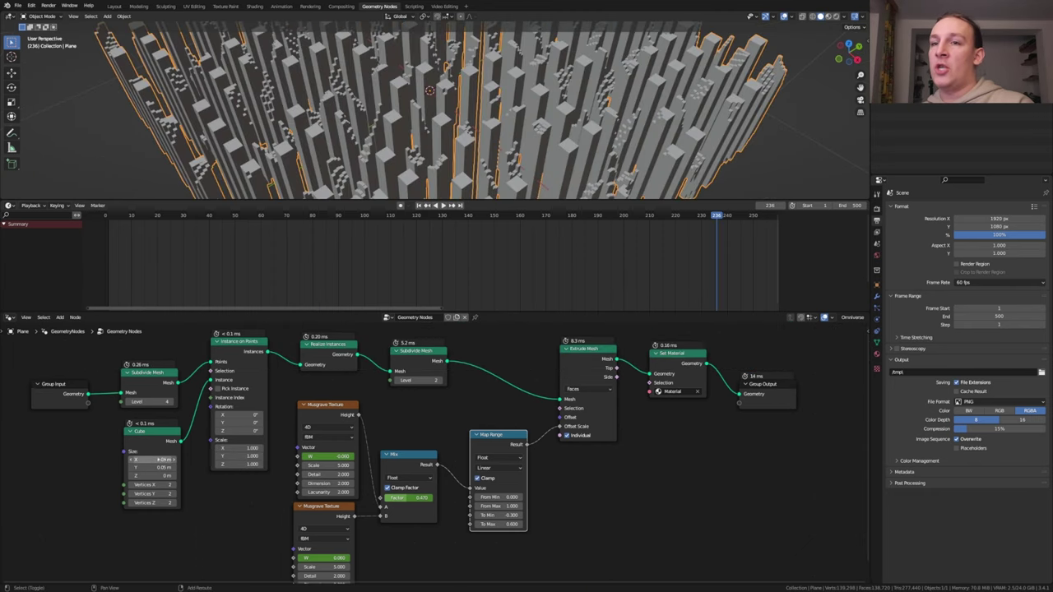
Set the Cube node's X and Y size to 0.1 m and save the file.
drag(164, 460, 210, 467)
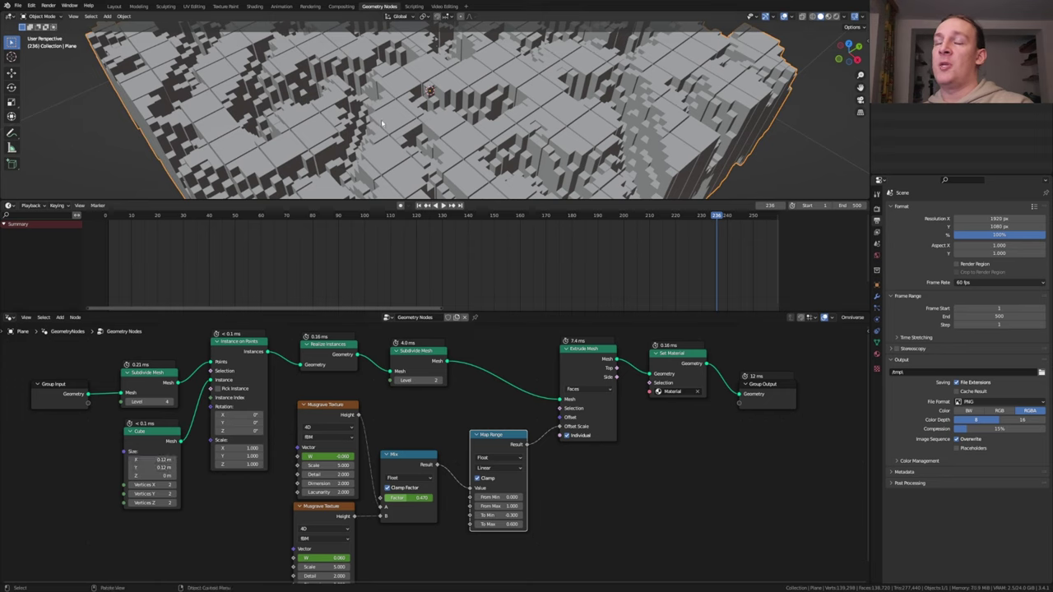
click(158, 459)
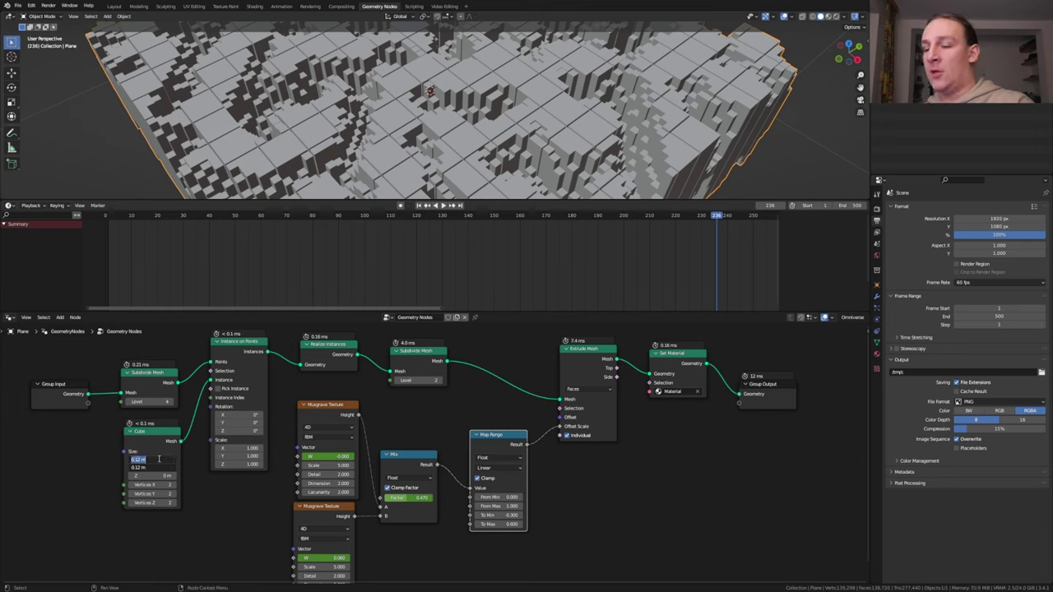
key(BackSpace)
text(.1)
key(Return)
key(ctrl+s)
In the Shading workspace, disconnect the environment image from the World color and make the color black.
click(253, 7)
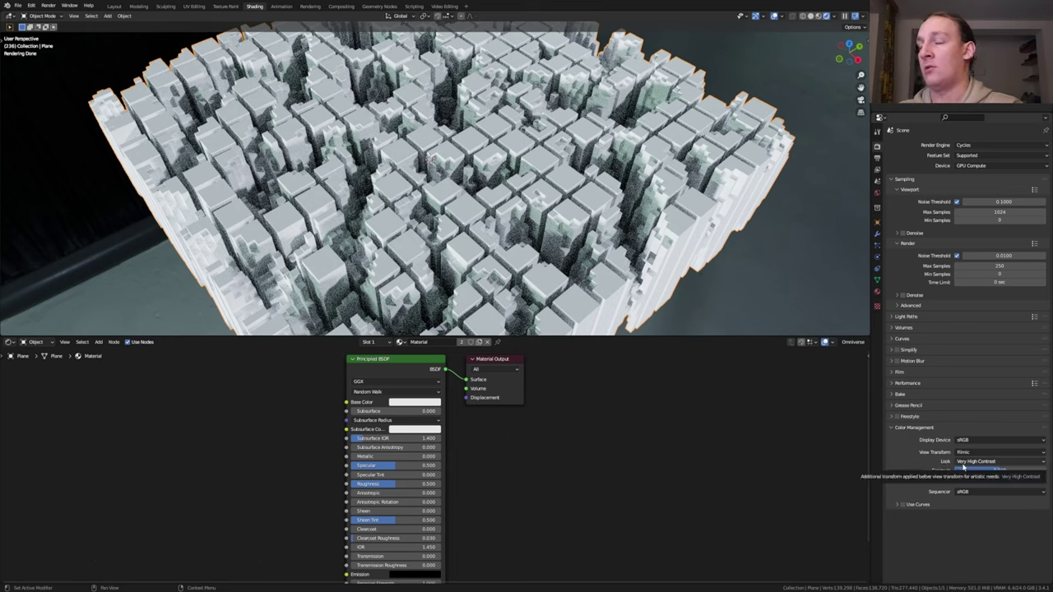
click(876, 193)
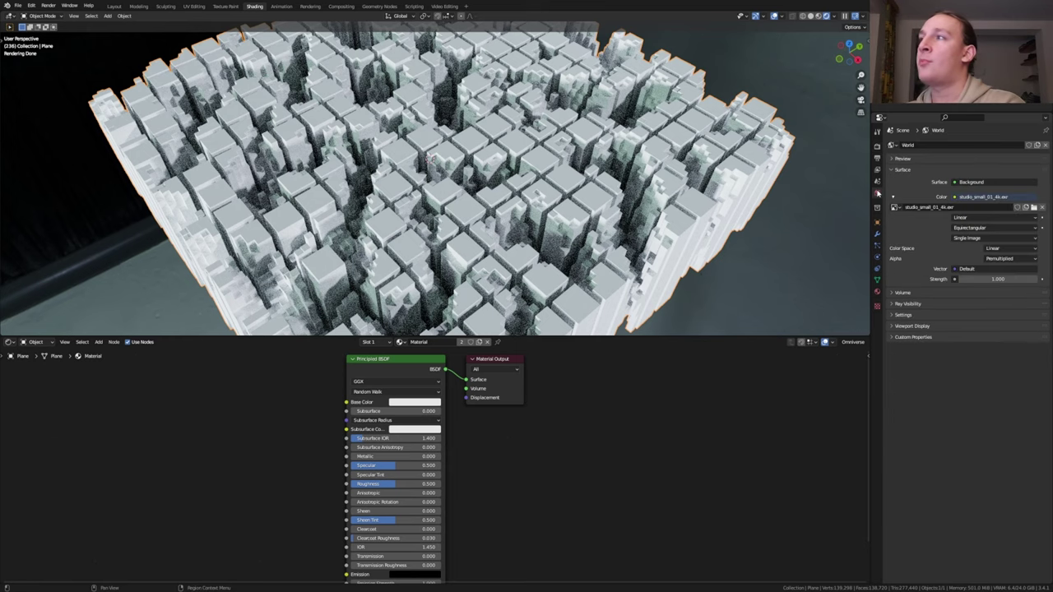
click(1024, 197)
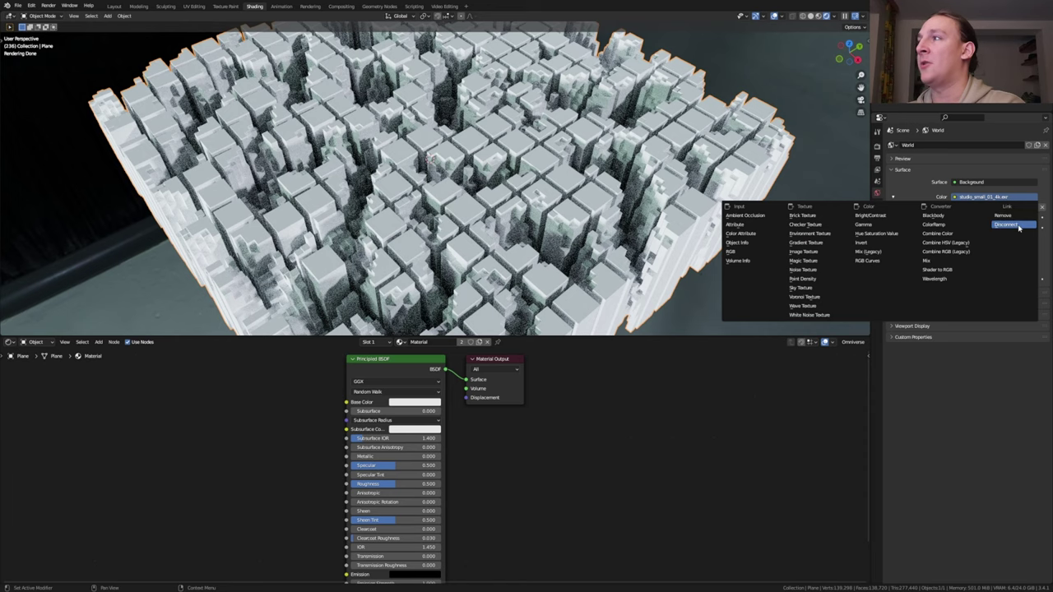
click(1008, 224)
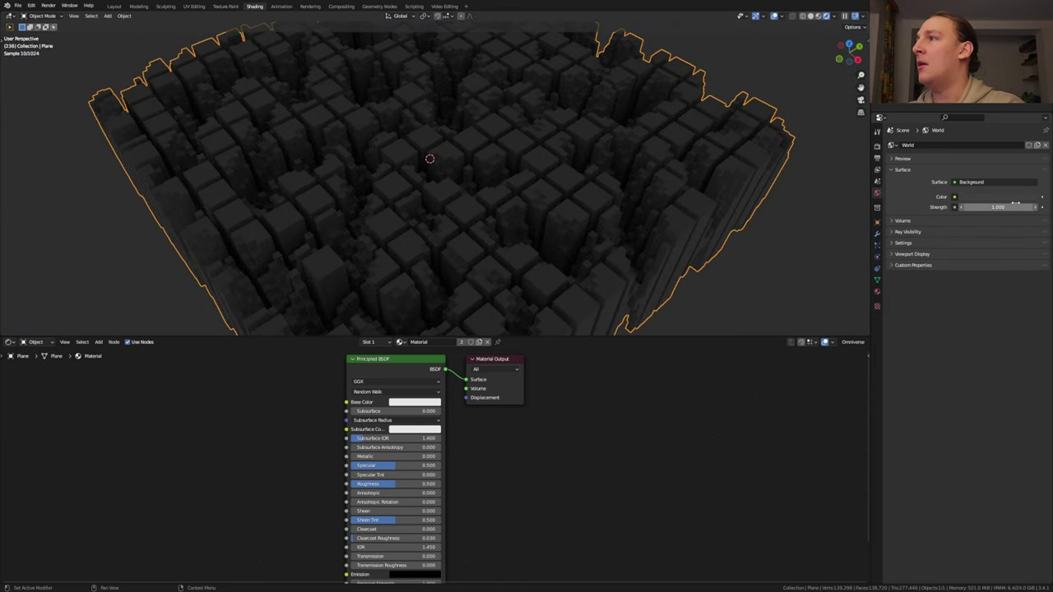
click(1013, 196)
click(1031, 140)
Add an area light to the scene and rotate it 180° about the X axis.
key(shift+a)
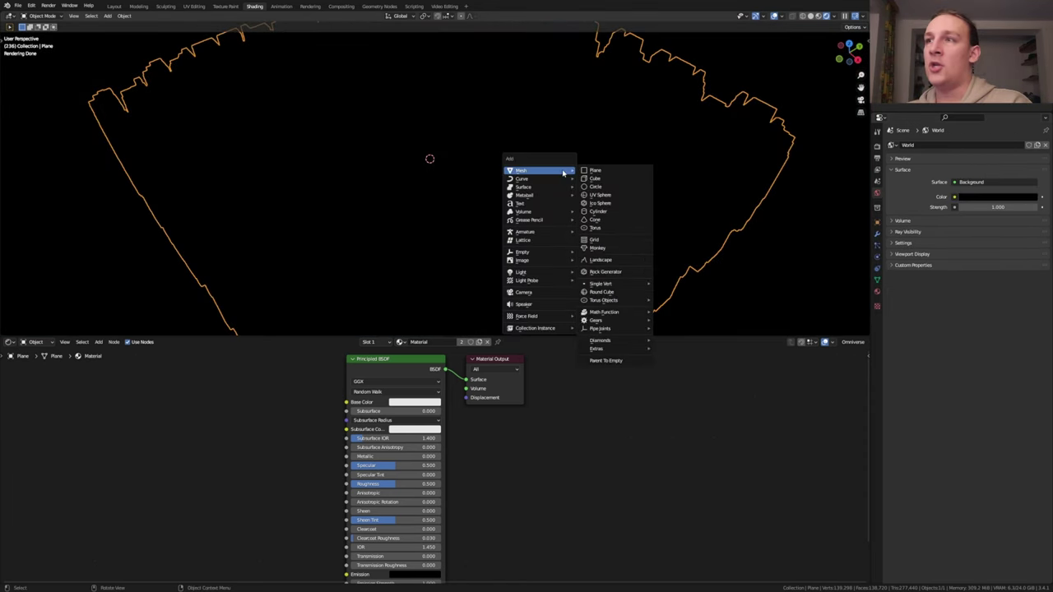
mouse_move(532, 275)
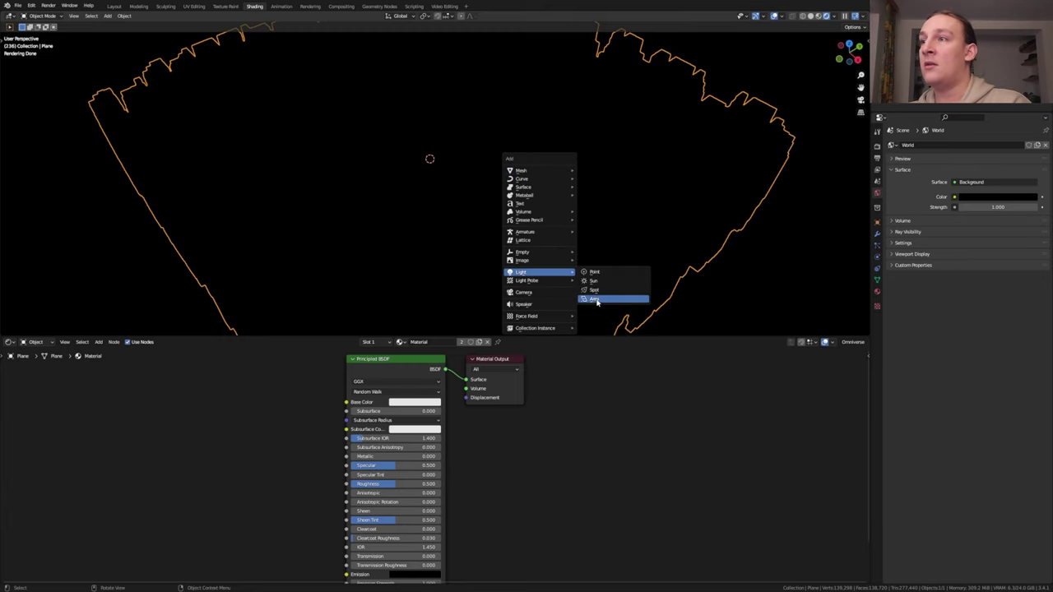
click(598, 304)
text(rx)
text(180)
key(Return)
Set the area light's size to 2 m and its power to 50 W.
click(877, 257)
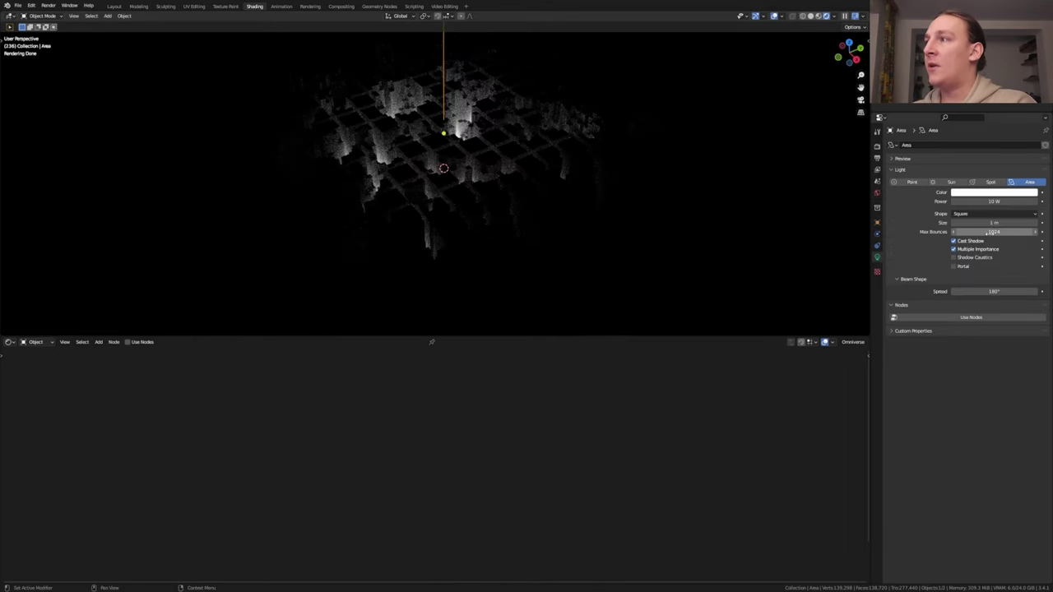
double_click(1004, 223)
text(2)
key(Return)
double_click(1005, 200)
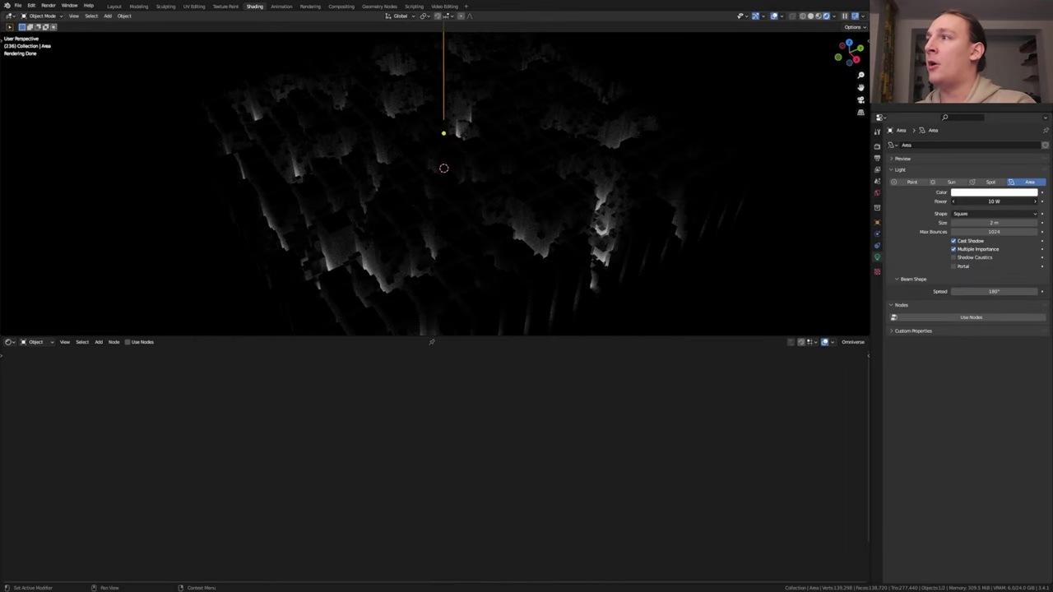
text(50)
key(Return)
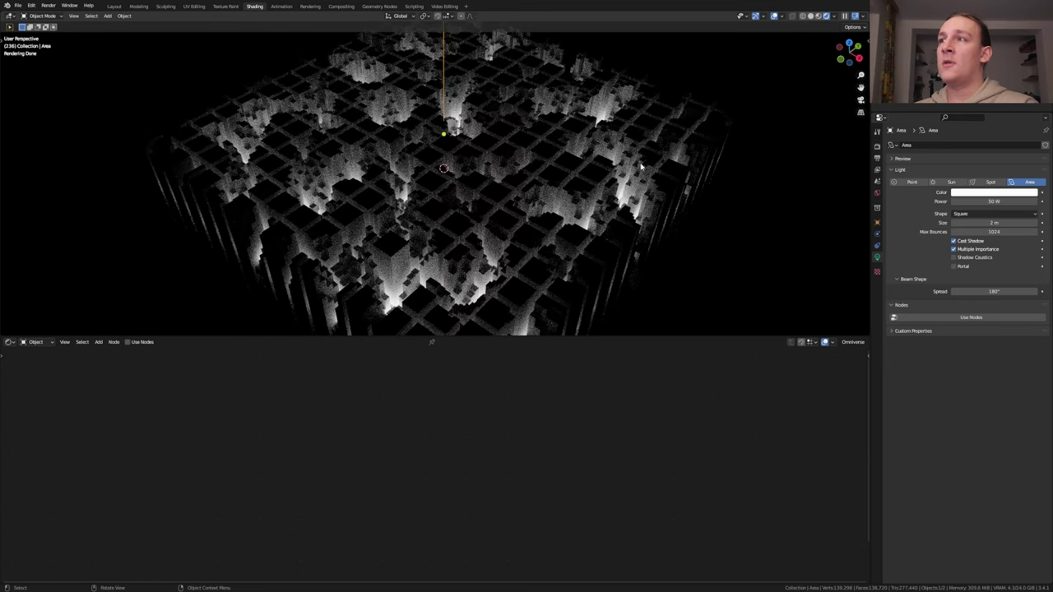
Select the extruded plane and set Metallic to 1 on its Principled BSDF.
click(493, 267)
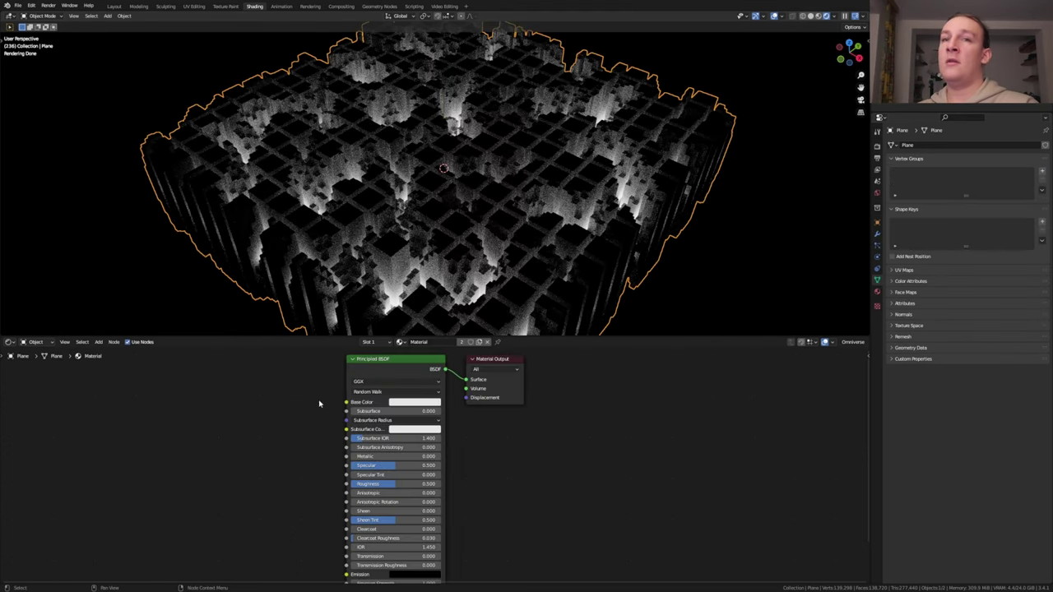
middle_drag(319, 404, 338, 375)
drag(394, 427, 485, 428)
Add a Bump node with Strength 1000 and connect it to the Normal input of the Principled BSDF.
key(shift+a)
text(b)
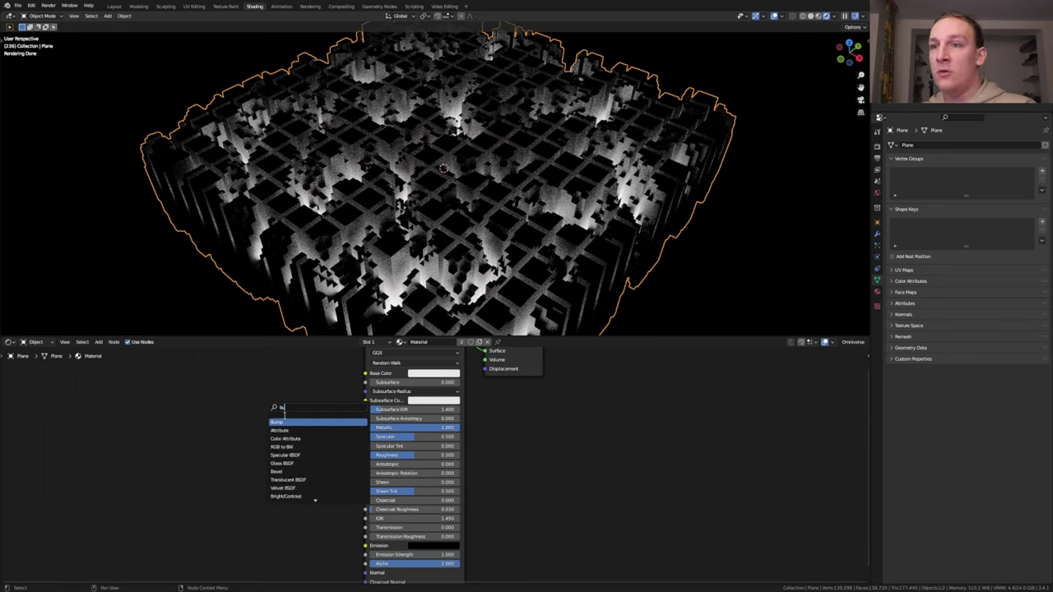
key(Return)
click(263, 454)
drag(290, 460, 365, 569)
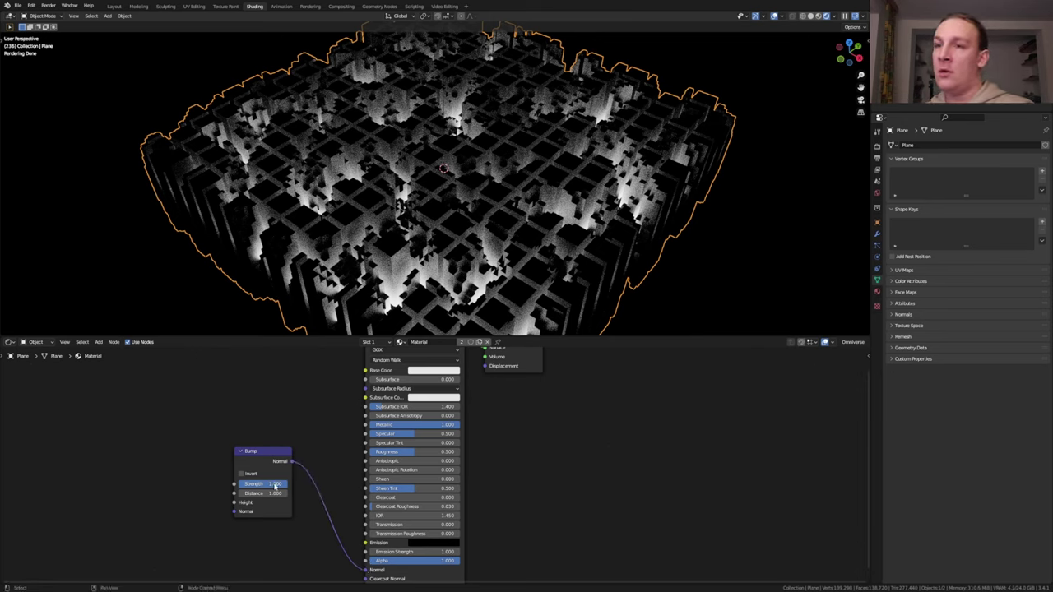
click(276, 485)
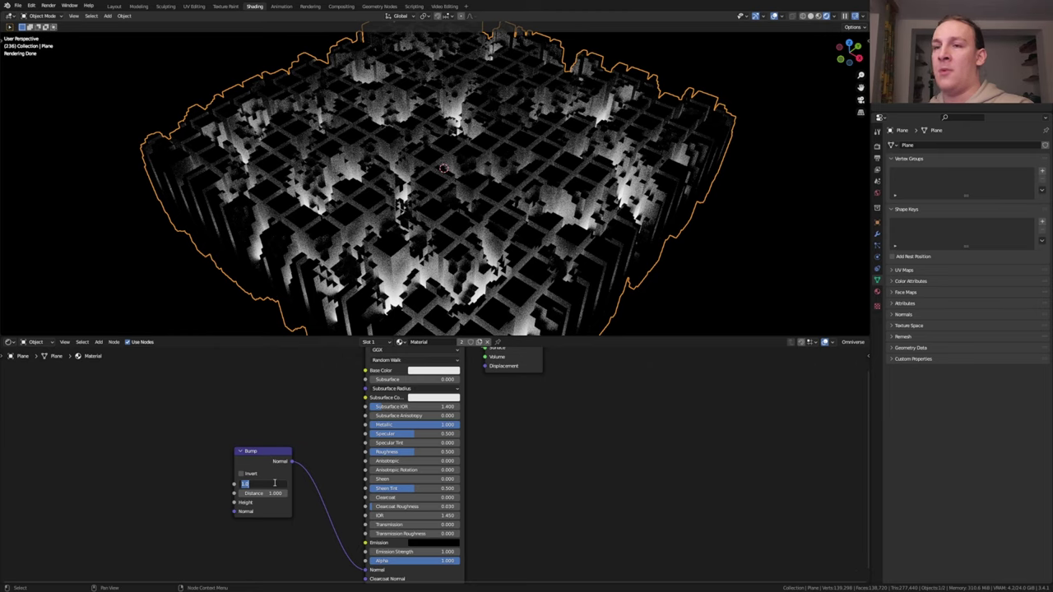
text(100)
key(Return)
Add a Voronoi Texture node and connect its Position output to the Bump node's Height.
key(shift+a)
text(vor)
click(290, 430)
click(137, 422)
drag(152, 433, 236, 502)
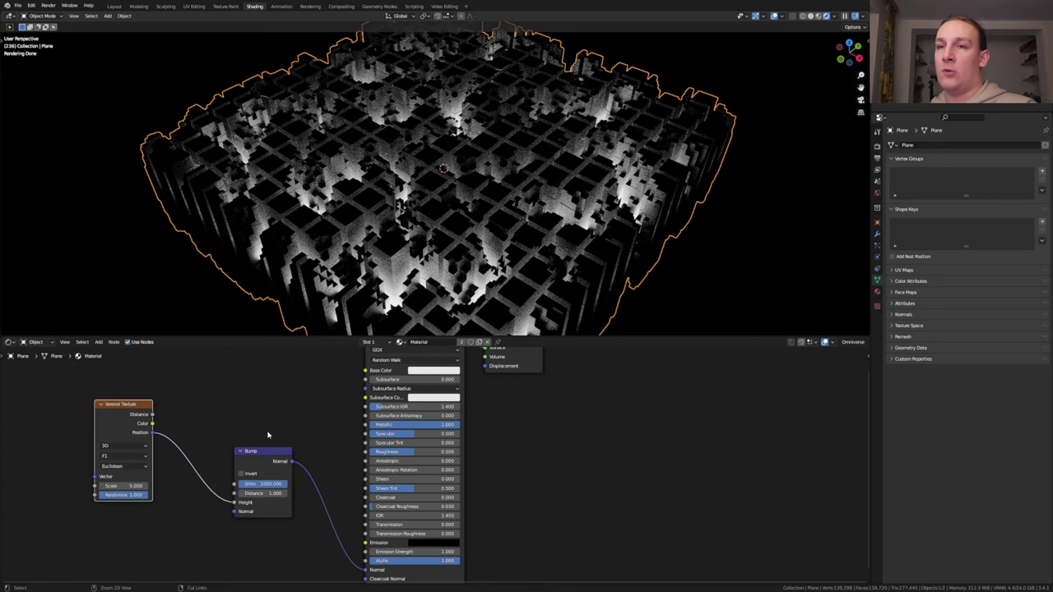
Add Texture Coordinate and Mapping nodes to the Voronoi Texture and set its Scale to 25.
key(ctrl+t)
middle_drag(267, 435, 382, 434)
drag(119, 458, 136, 452)
click(246, 485)
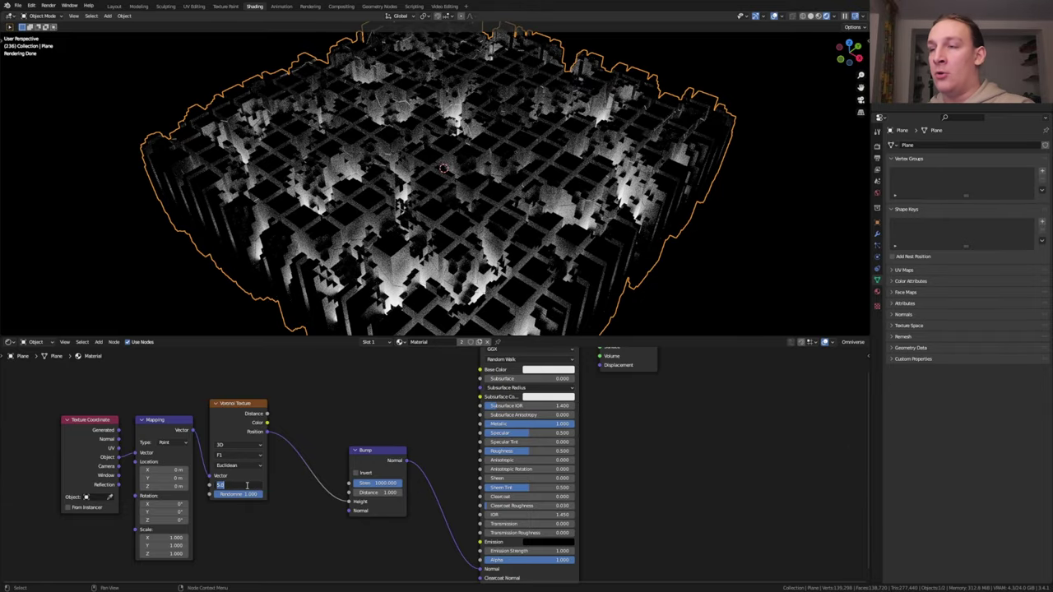
text(25)
key(Return)
Change the Voronoi Texture's distance metric to Chebychev and save the file.
scroll(402, 146, up, 10)
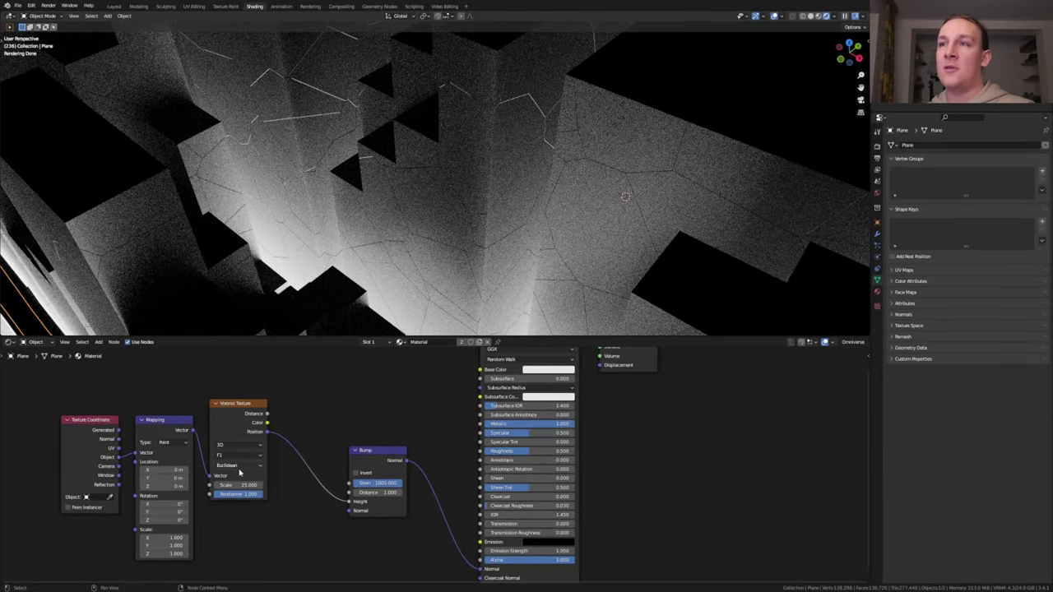
click(238, 467)
click(241, 489)
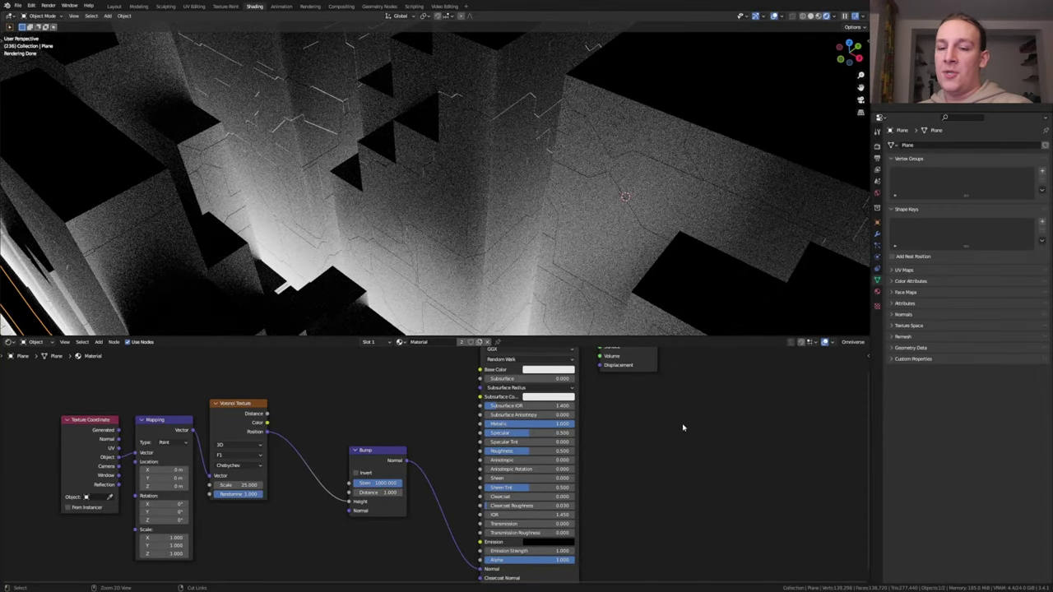
key(ctrl+s)
In the Geometry Nodes workspace, set the level of the Subdivide Mesh node after Realize Instances to 4.
click(379, 6)
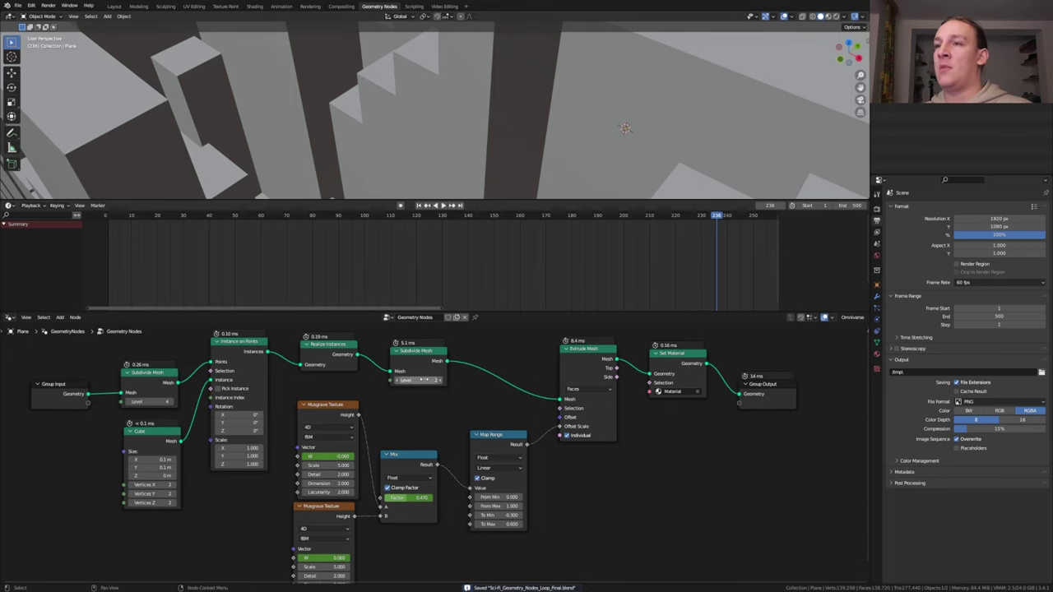
click(423, 379)
text(4)
key(Return)
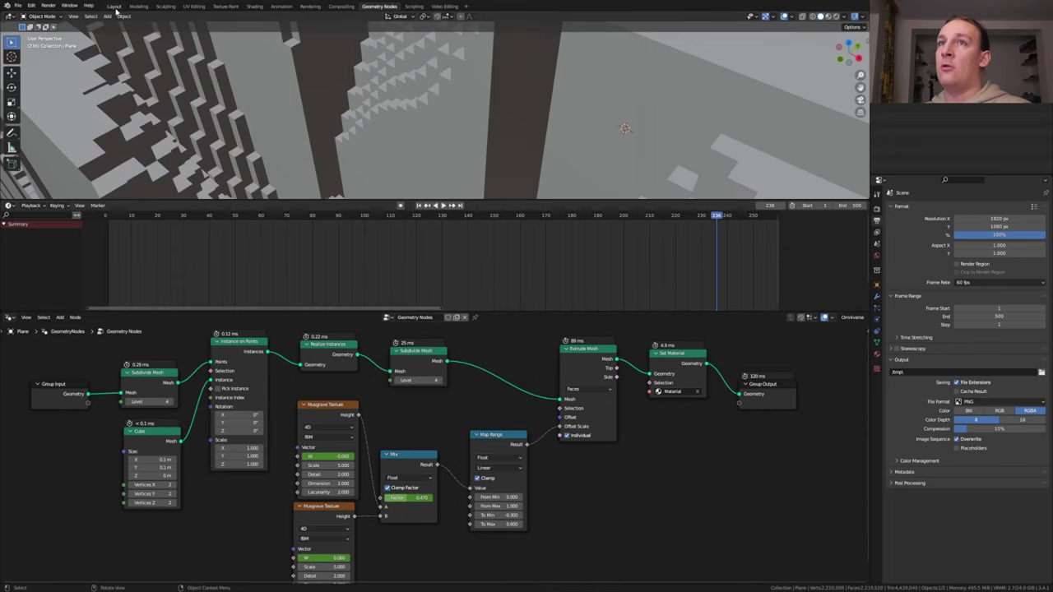
Show the whole extruded mesh in the Layout workspace.
click(114, 6)
scroll(599, 314, down, 3)
scroll(599, 314, down, 2)
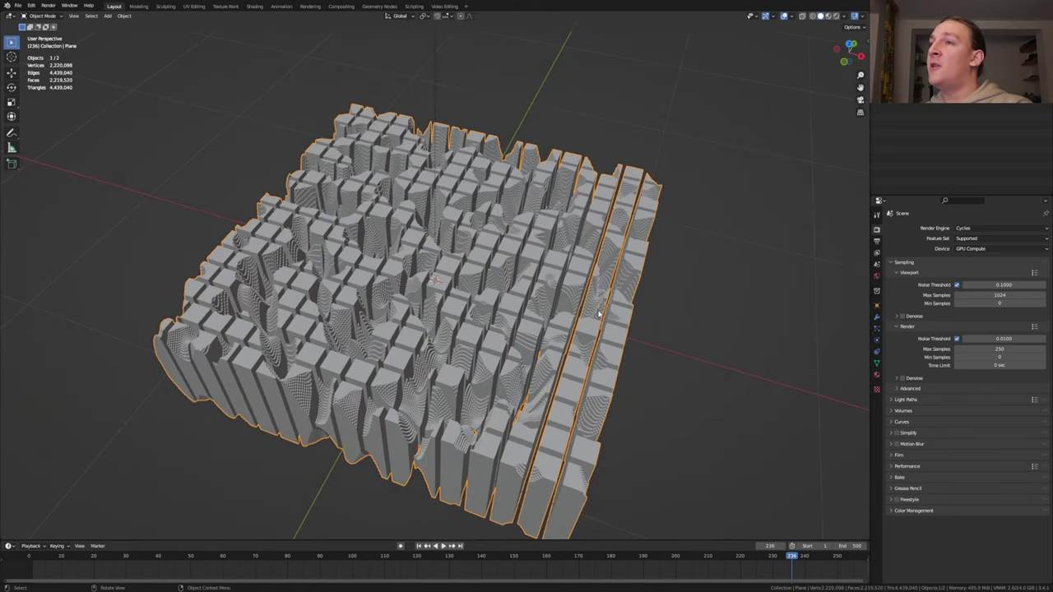
Add a camera that looks down at the block grid diagonally from one of its corners.
key(KP_1)
key(KP_6)
key(KP_6)
key(KP_6)
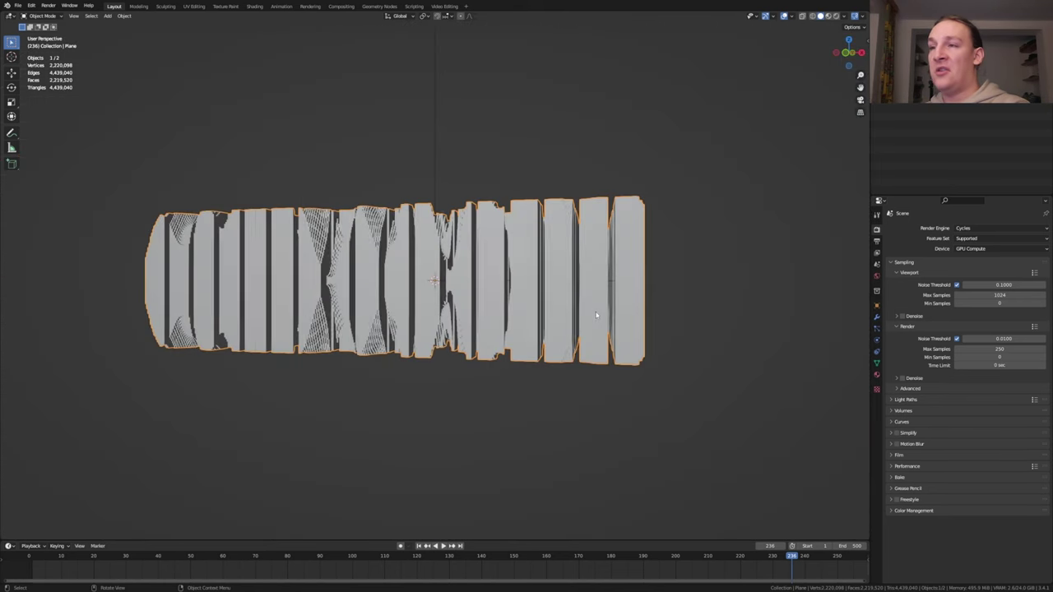
middle_drag(595, 315, 596, 315)
key(shift+a)
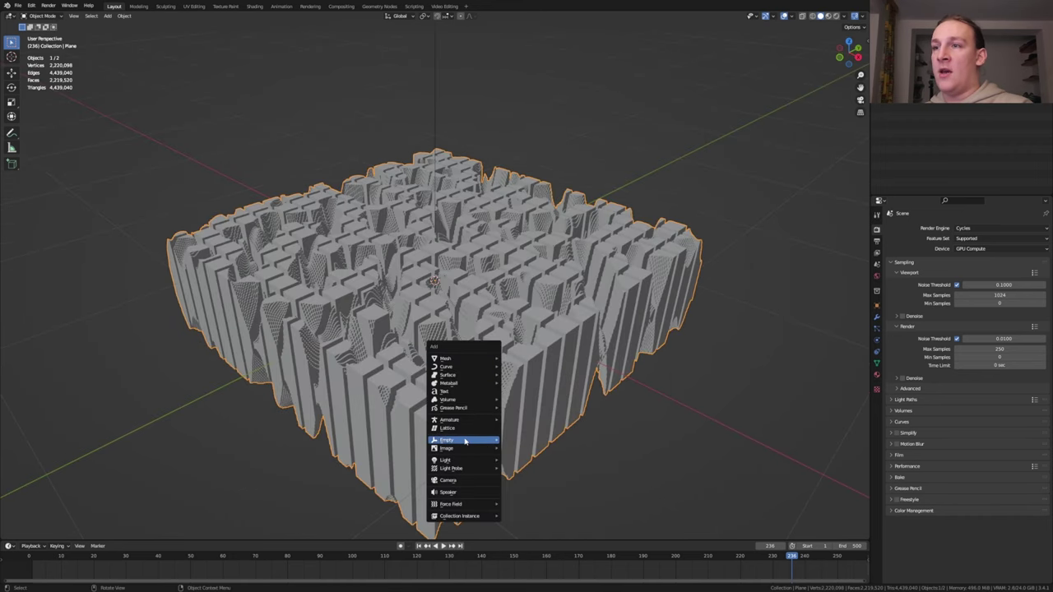
click(461, 481)
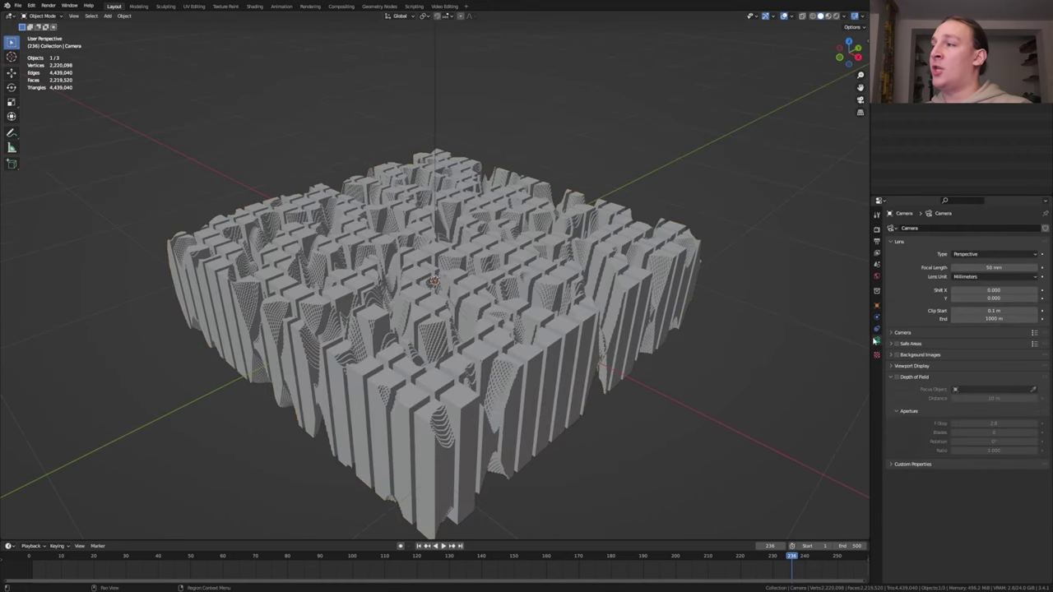
Set the camera's focal length to 230 mm and move it about 1.77 m along its local Z axis in camera view.
click(979, 267)
text(230)
key(Return)
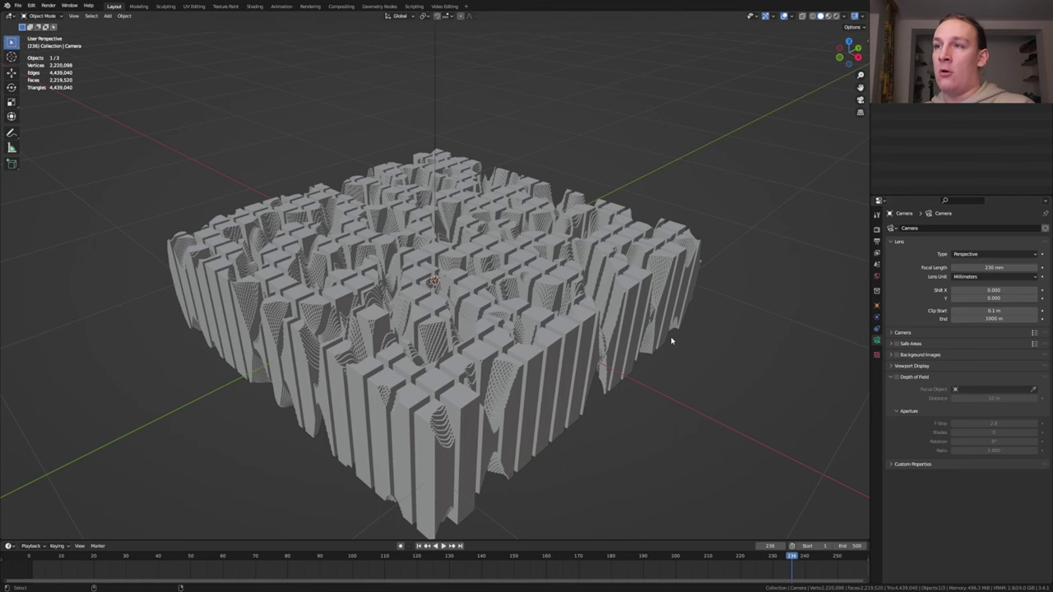
key(KP_0)
key(g)
key(z)
key(z)
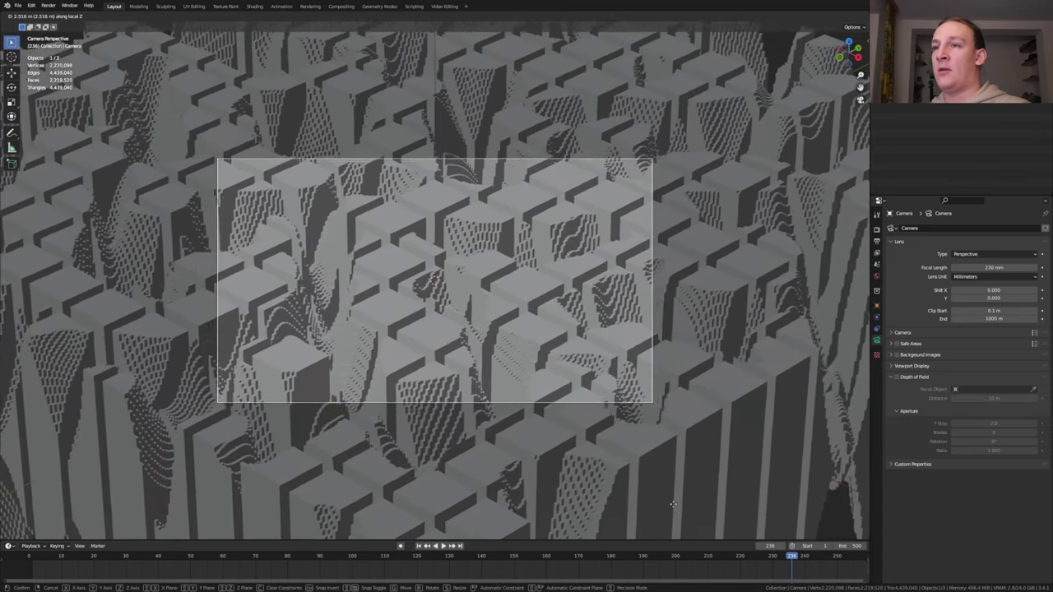
click(559, 403)
Add a Plain Axes empty and raise it vertically to just below the tops of the blocks.
key(shift+a)
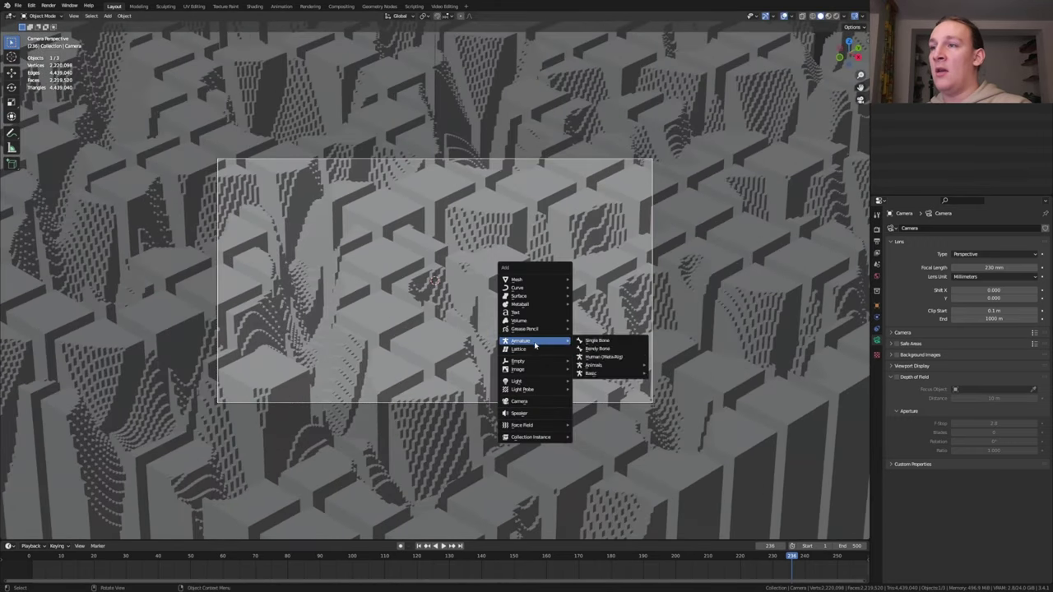
mouse_move(530, 362)
click(585, 365)
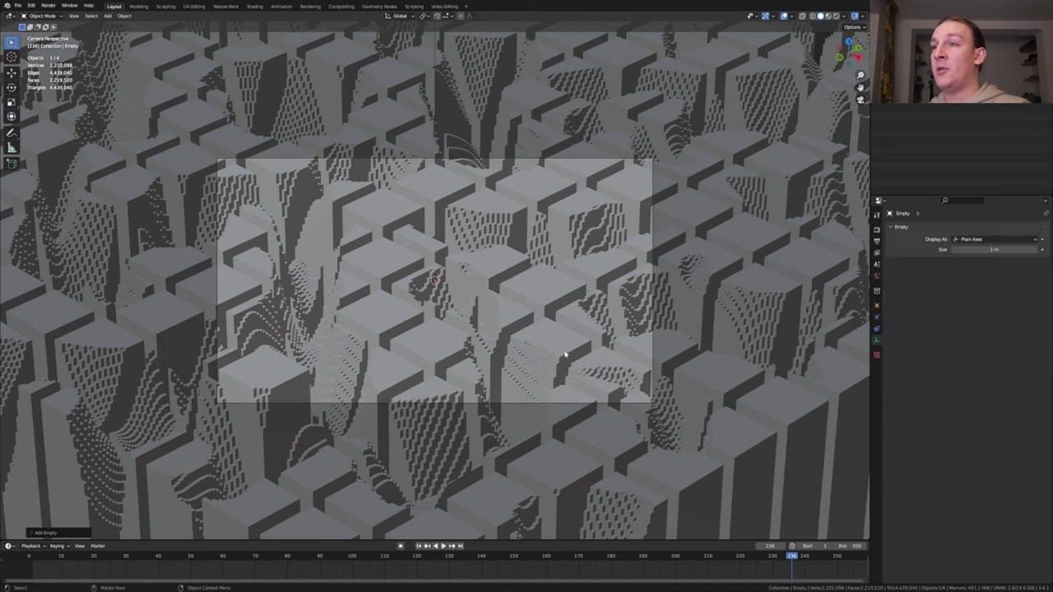
key(KP_1)
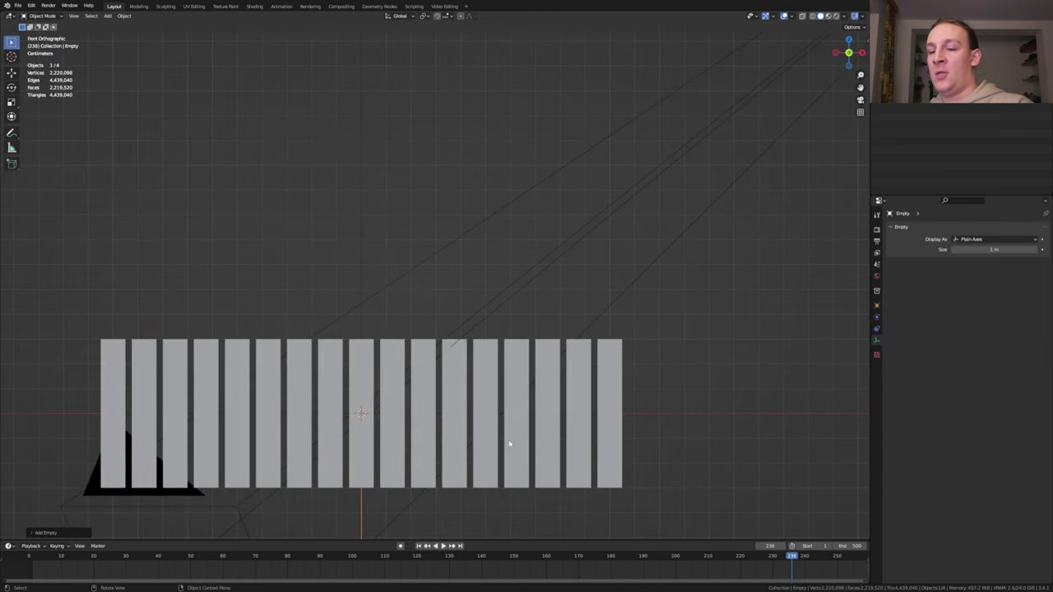
key(g)
key(z)
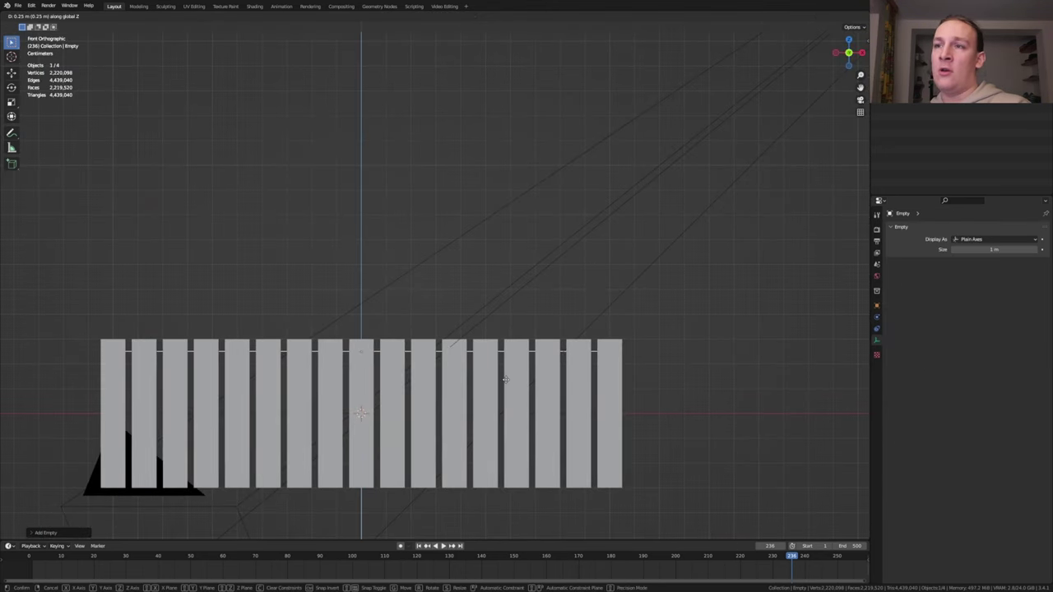
click(505, 374)
In camera view, move the empty horizontally, with its height locked, to near the centre of the camera frame.
key(KP_0)
key(g)
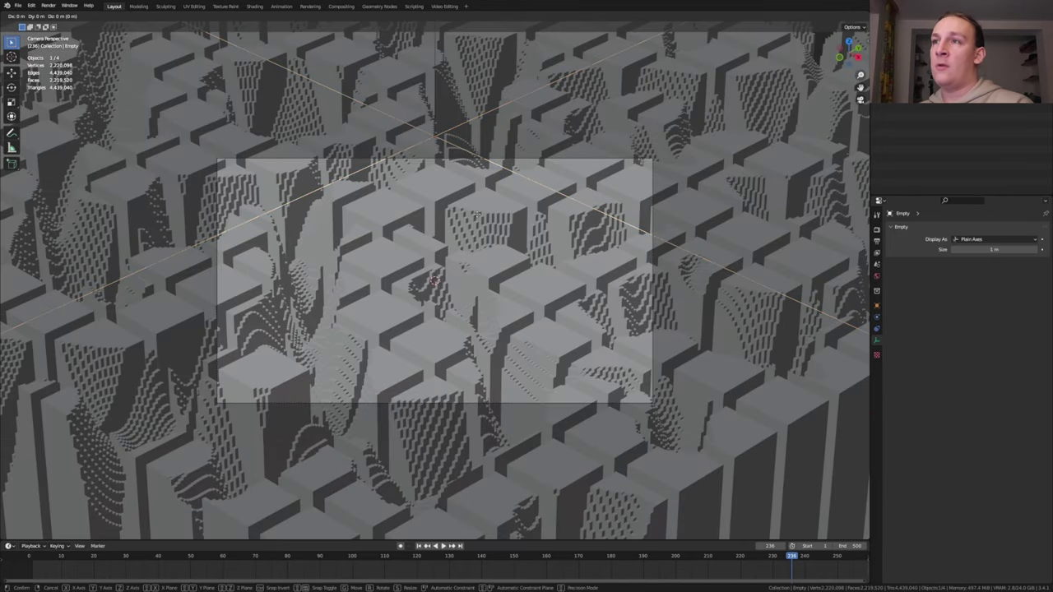
key(shift+z)
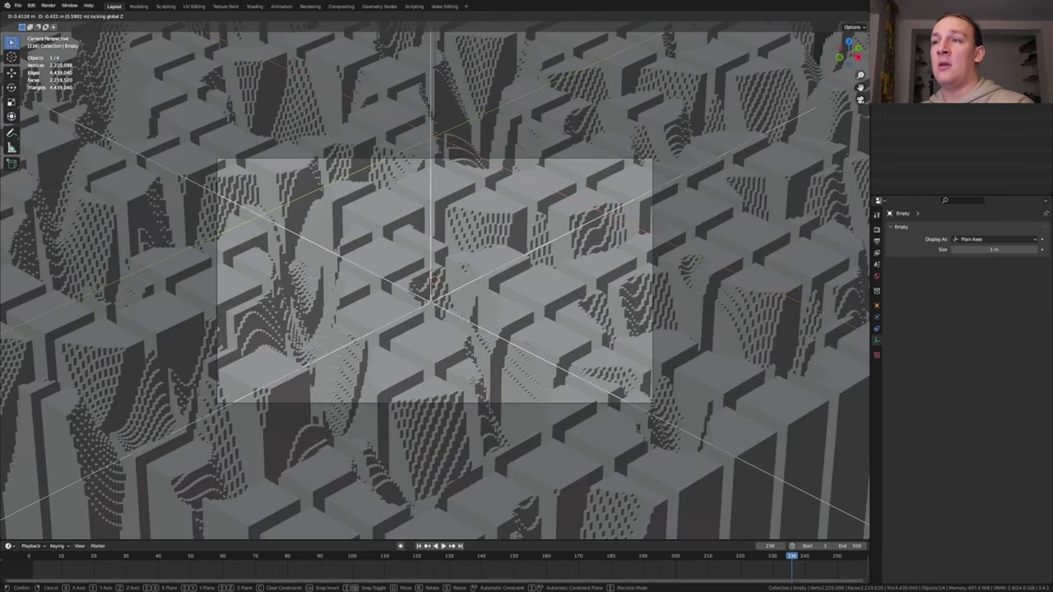
click(474, 384)
Enable the camera's depth of field with the Empty as focus object, and show depth of field in the viewport.
click(909, 46)
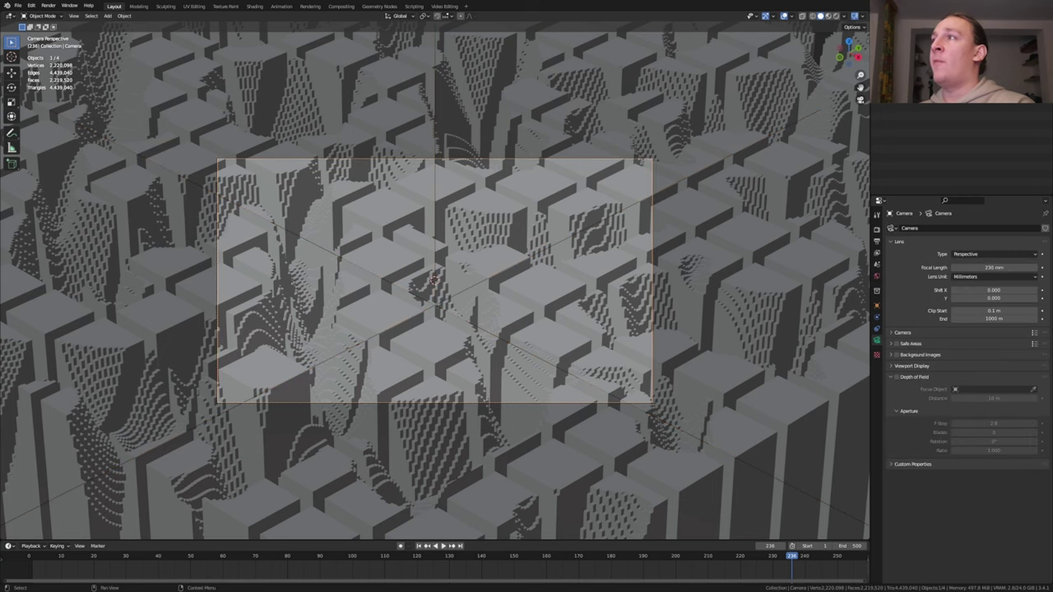
click(896, 378)
click(974, 389)
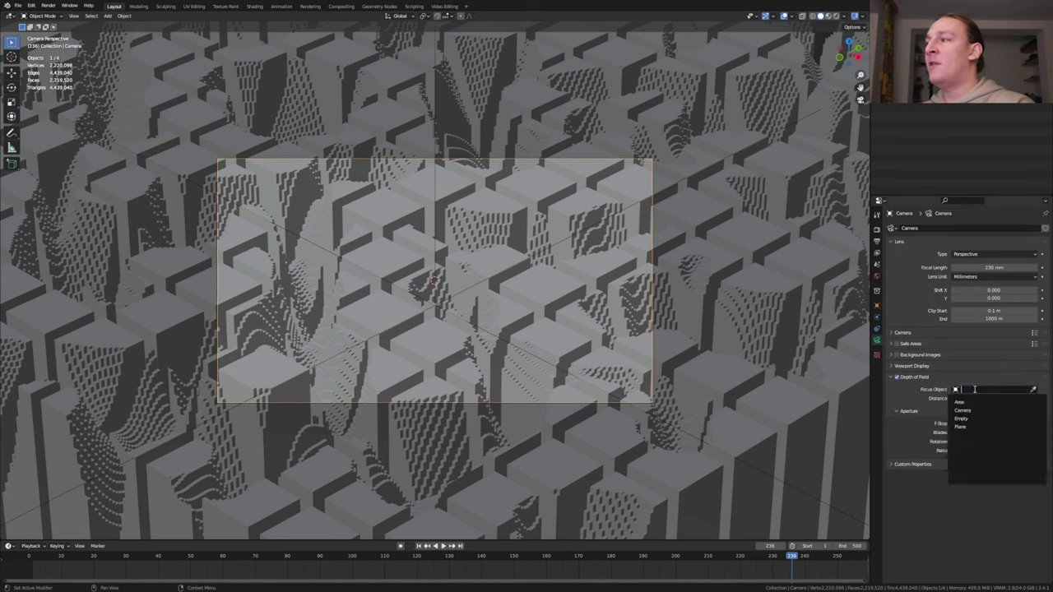
click(973, 417)
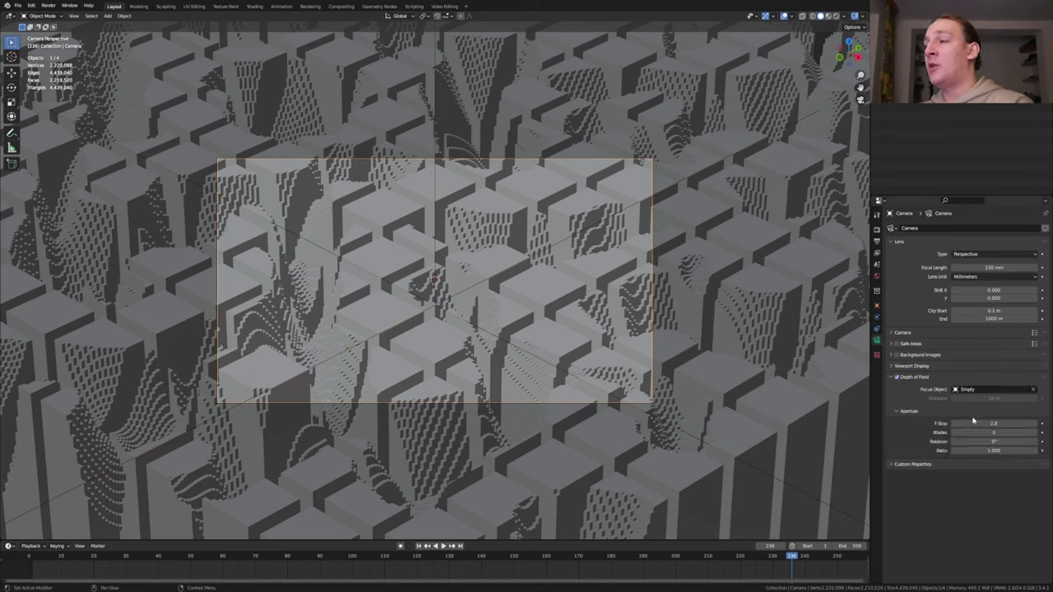
click(843, 16)
click(797, 210)
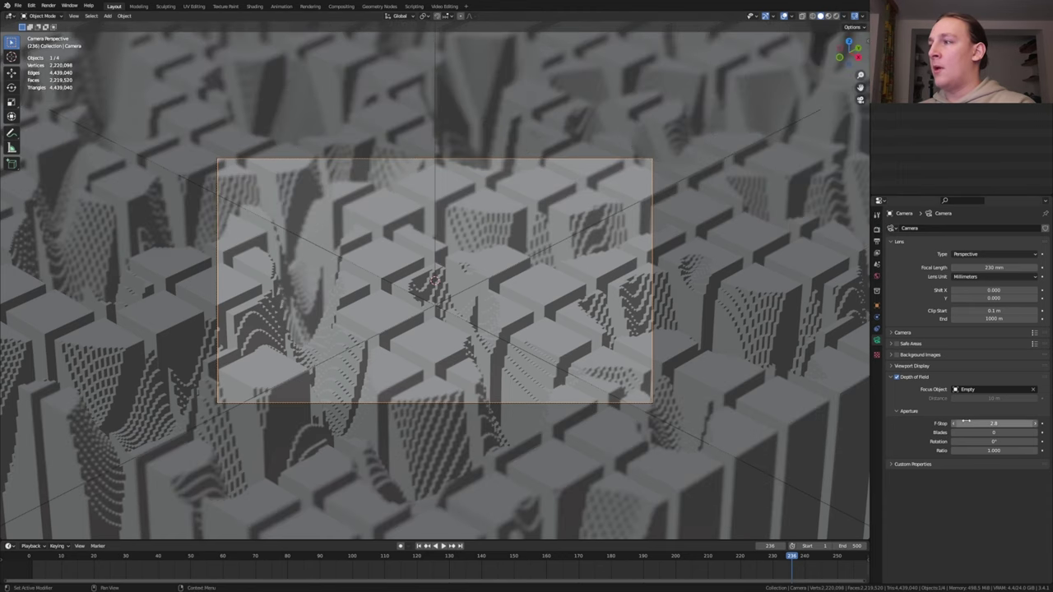
Set the camera aperture to an F-Stop of 2.6 with 16 blades.
click(971, 424)
text(2.6)
key(Return)
click(993, 432)
text(16)
key(Return)
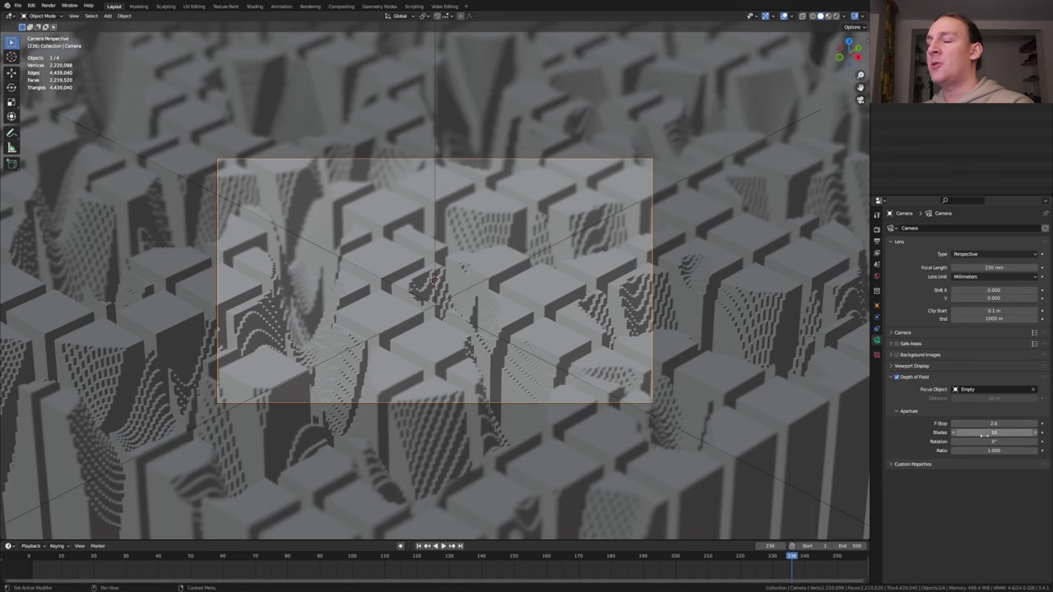
In the Compositing workspace, add a Texture node below the Denoise node.
click(341, 6)
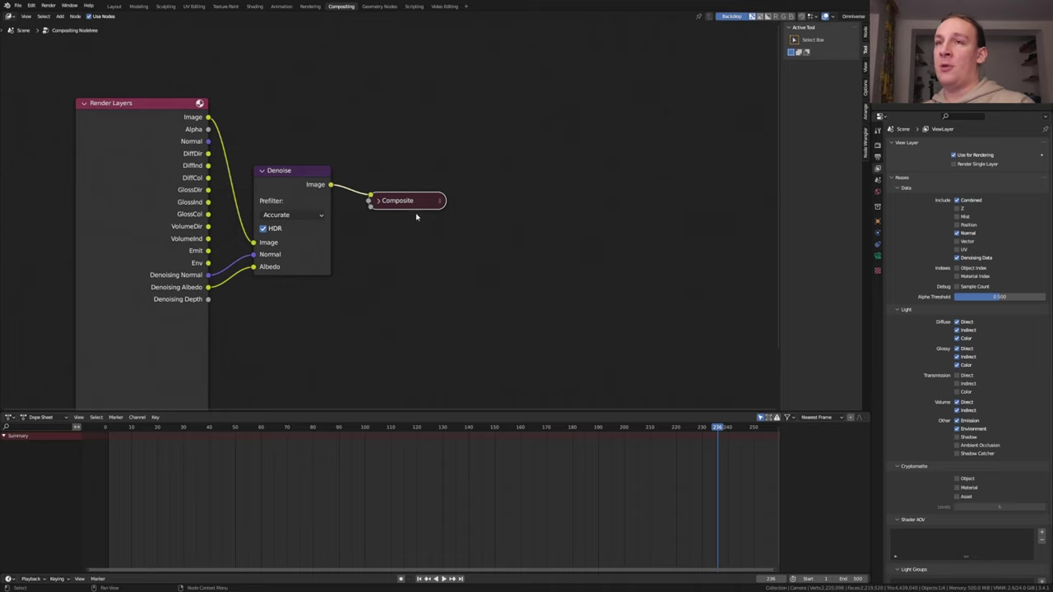
key(shift+a)
text(te)
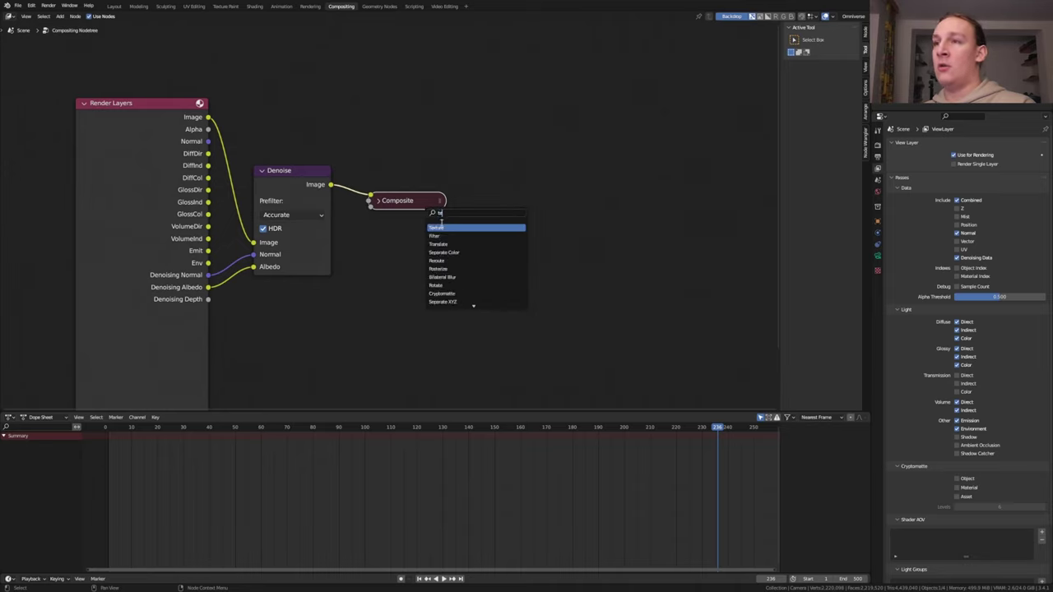
key(Return)
click(345, 298)
Insert a Mix node with a factor of 0.035 between Denoise and Composite, and link the Texture node's Color to its second Image input.
key(shift+a)
text(mix)
key(Return)
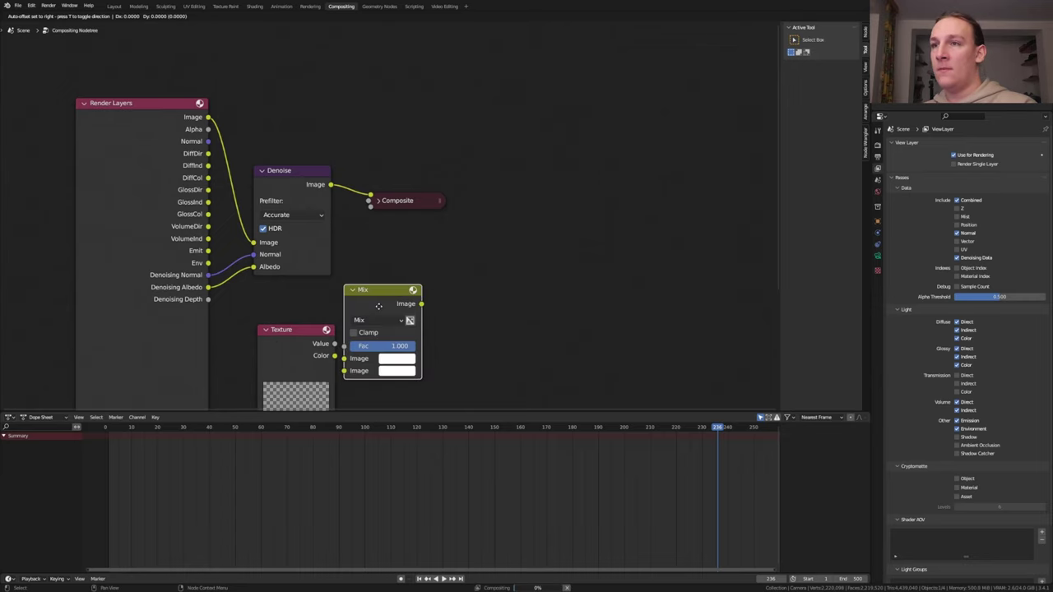
click(410, 192)
double_click(428, 230)
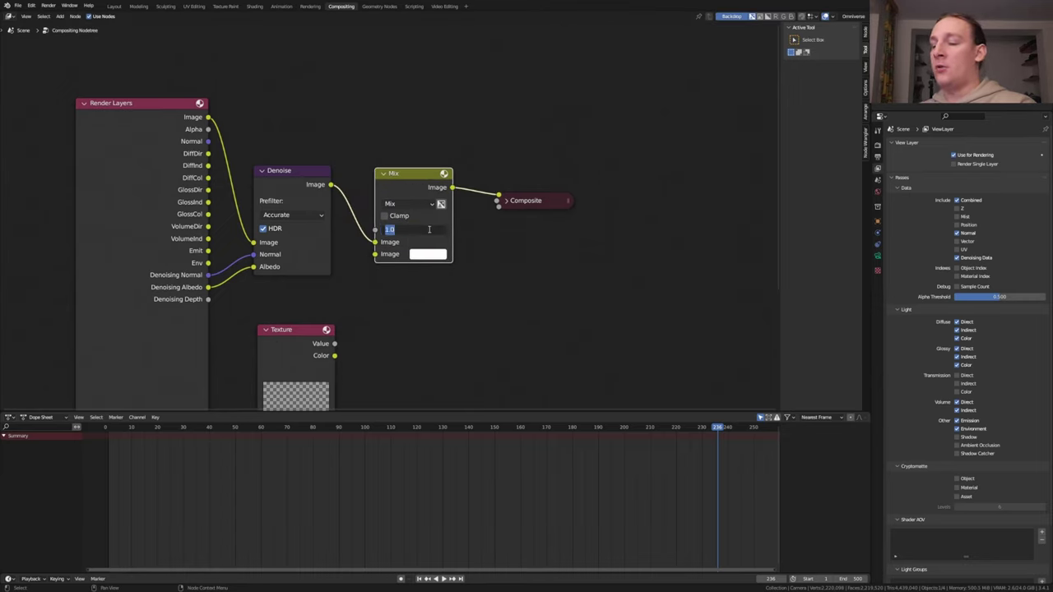
text(.0)
key(Return)
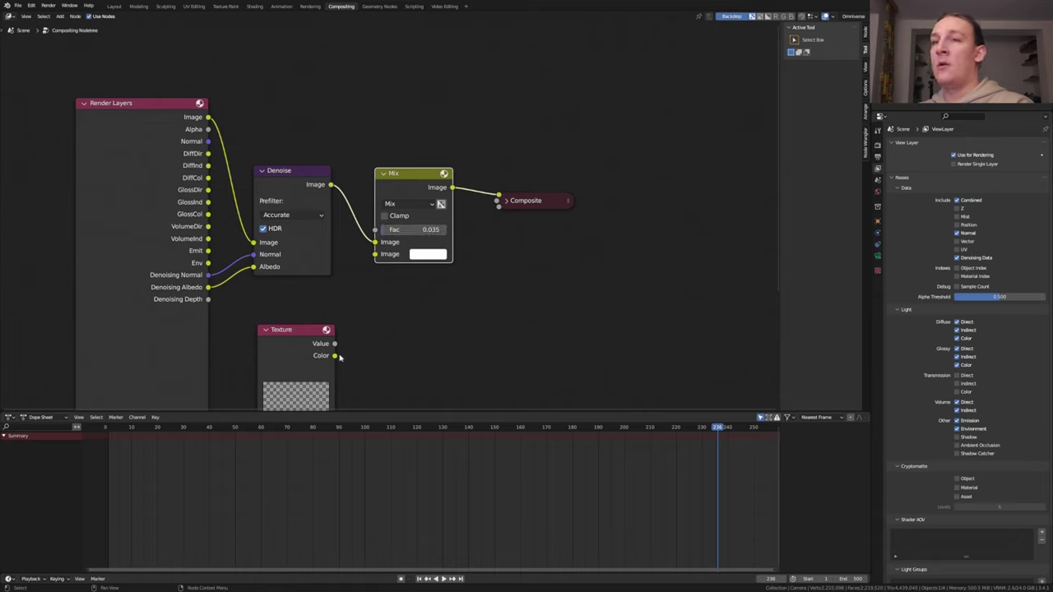
drag(334, 355, 386, 254)
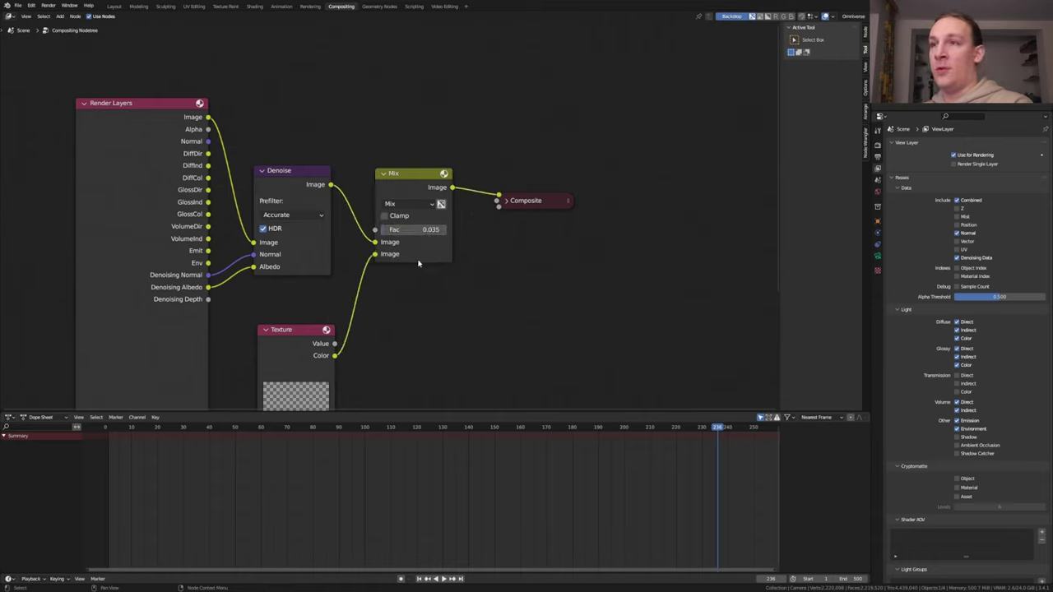
Create a Clouds texture with size 0 and assign it to the compositor's Texture node.
click(877, 271)
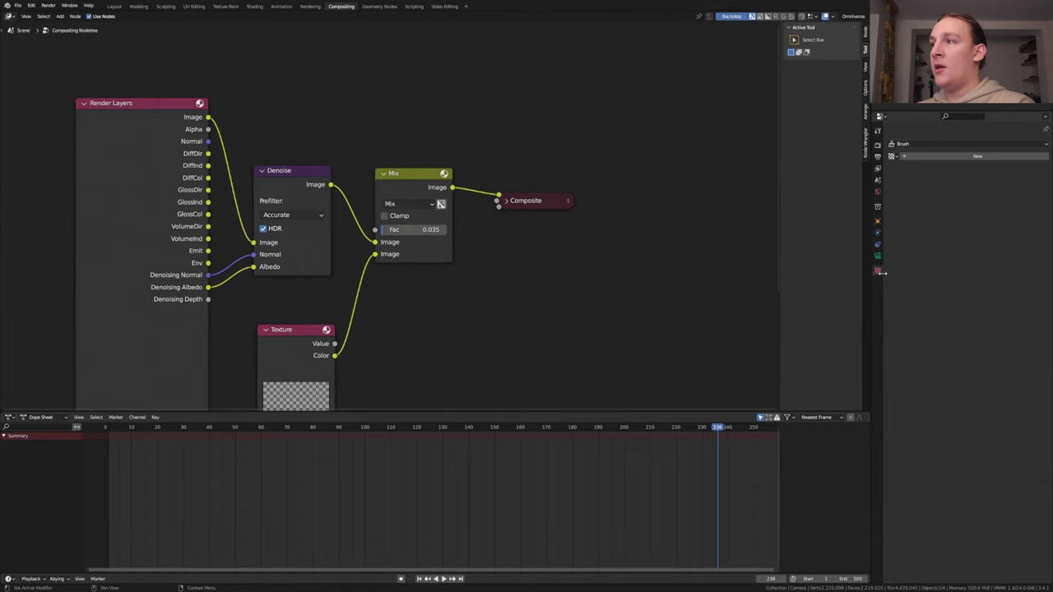
click(930, 157)
click(946, 168)
click(943, 196)
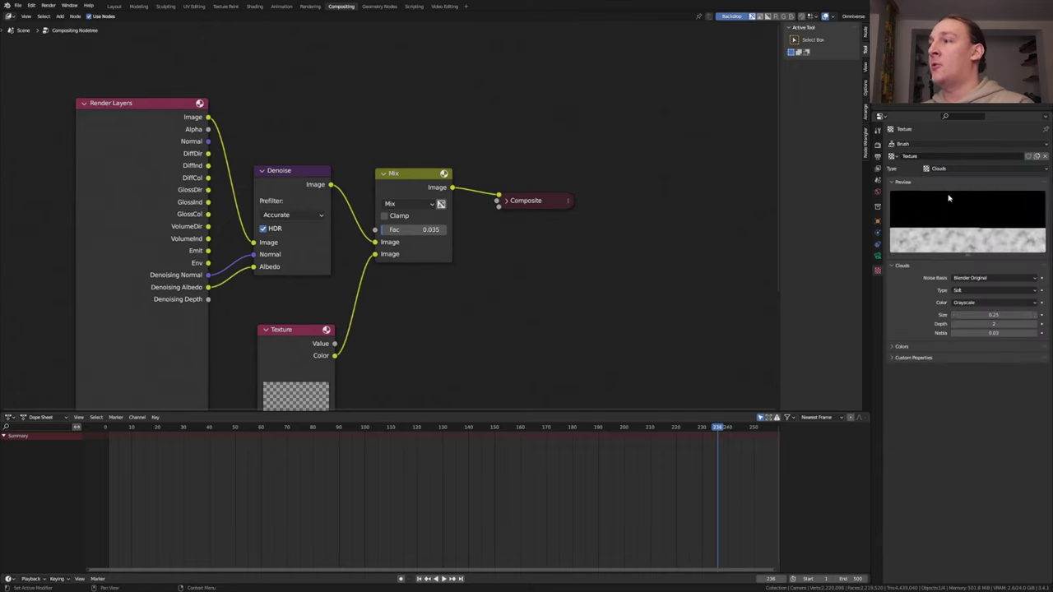
middle_drag(274, 395, 301, 264)
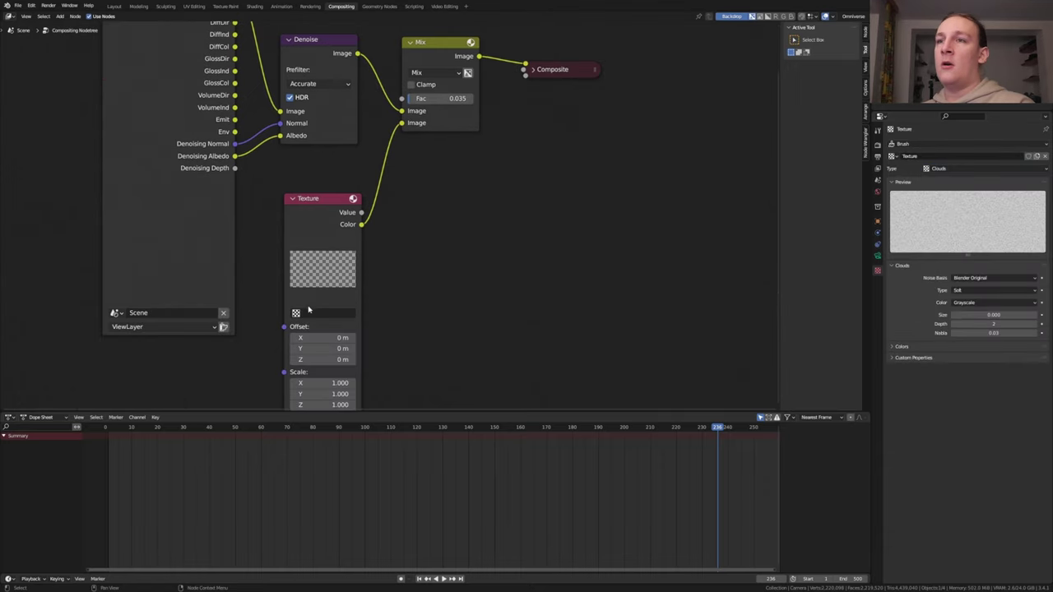
click(296, 313)
click(331, 328)
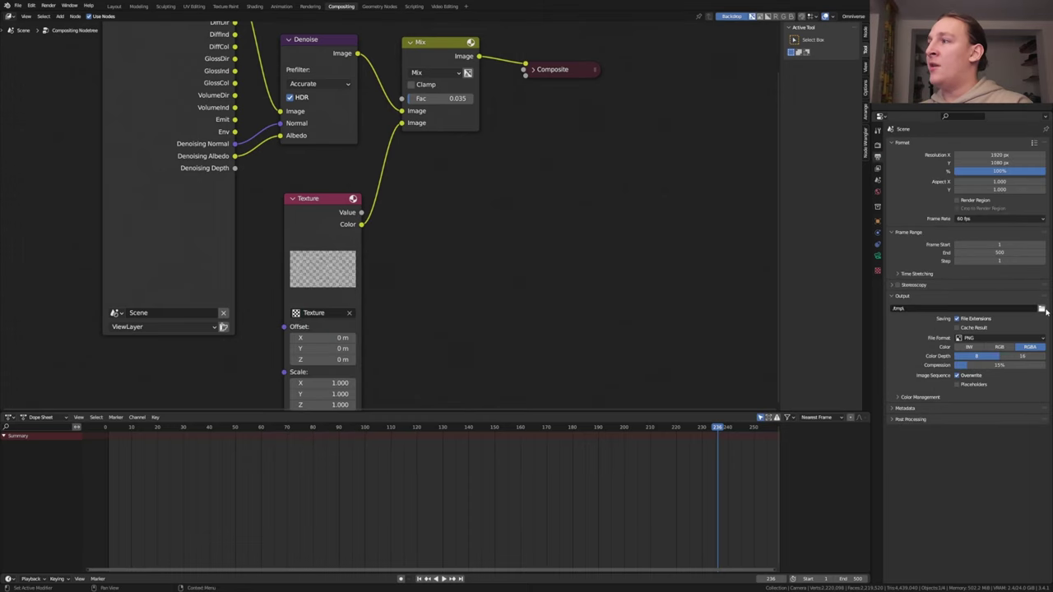
Set the render output path to Rendered_Images_Final_ in the rendered images folder, using JPEG format at 100% quality.
click(1044, 310)
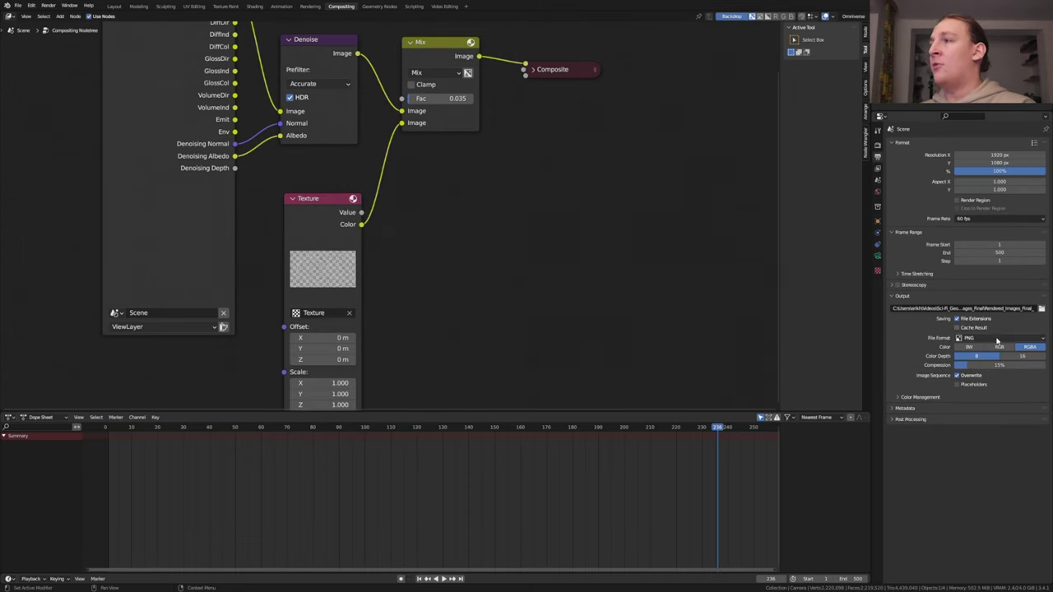
click(997, 339)
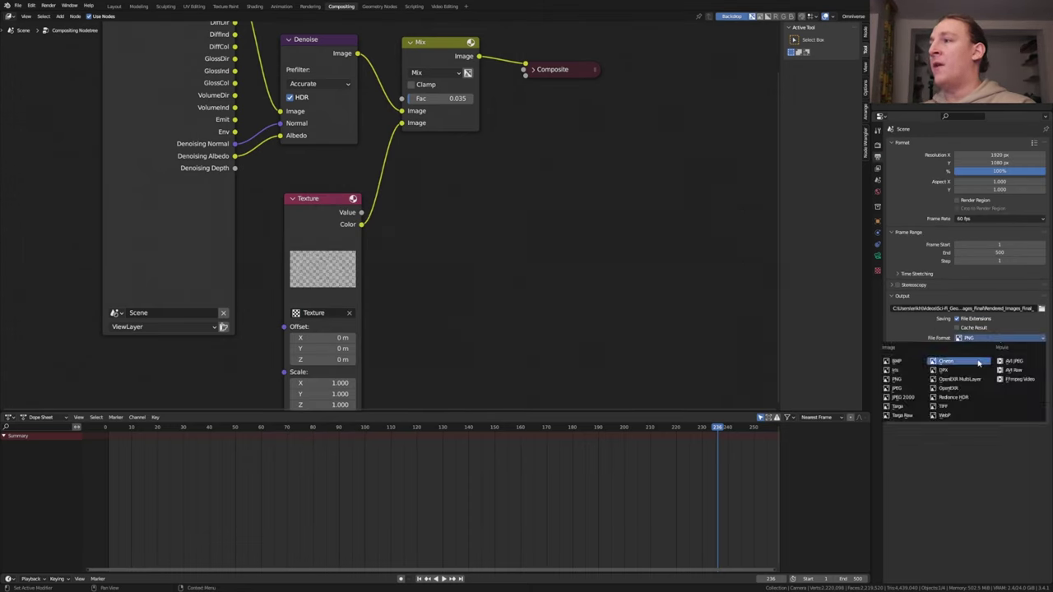
click(918, 391)
drag(999, 358, 1047, 359)
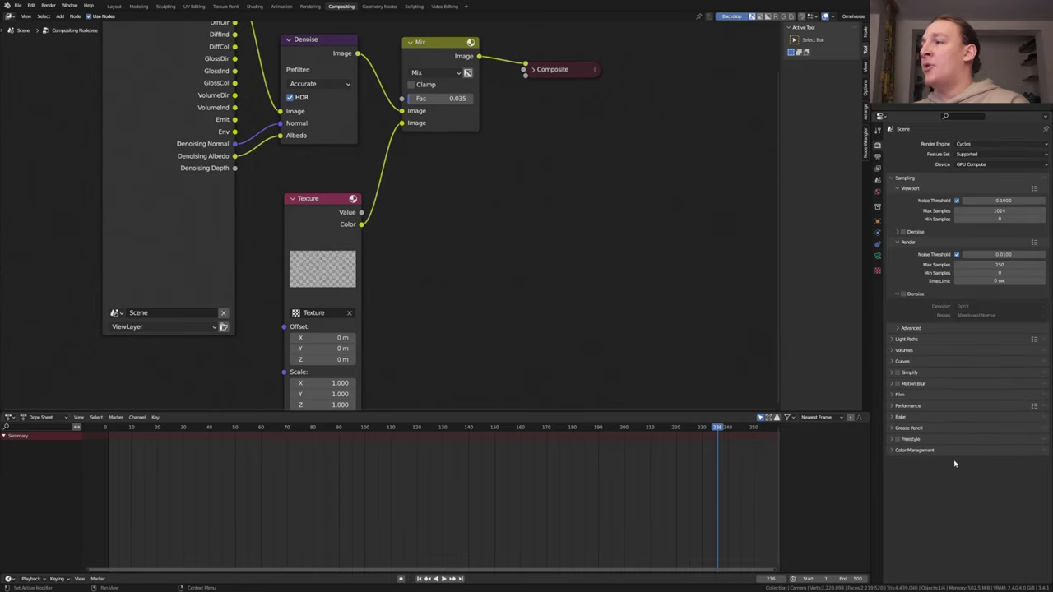
Enable Persistent Data for the final render and turn on Lock Interface.
click(908, 407)
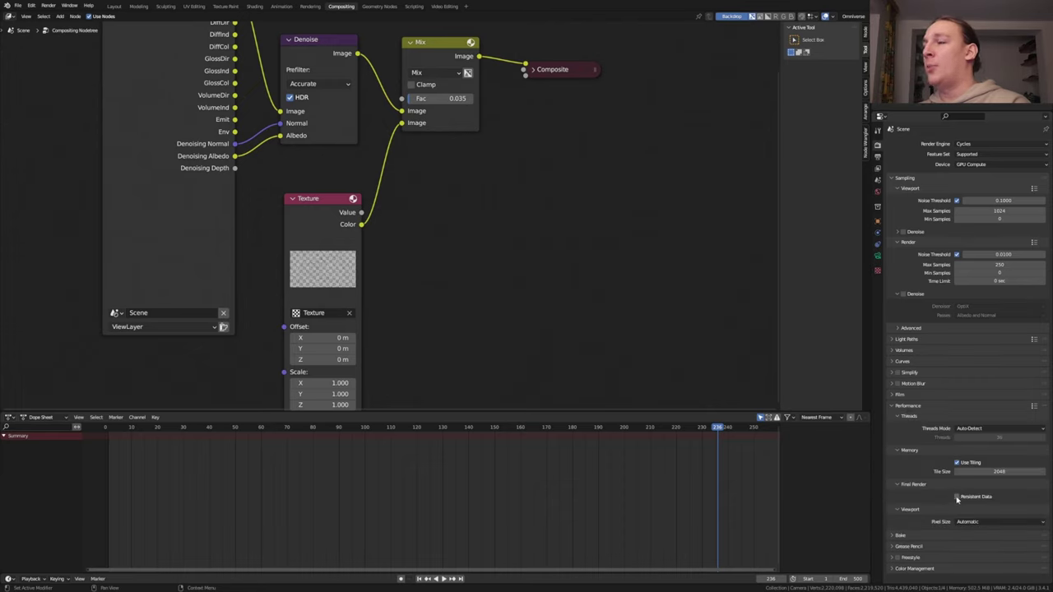
click(956, 496)
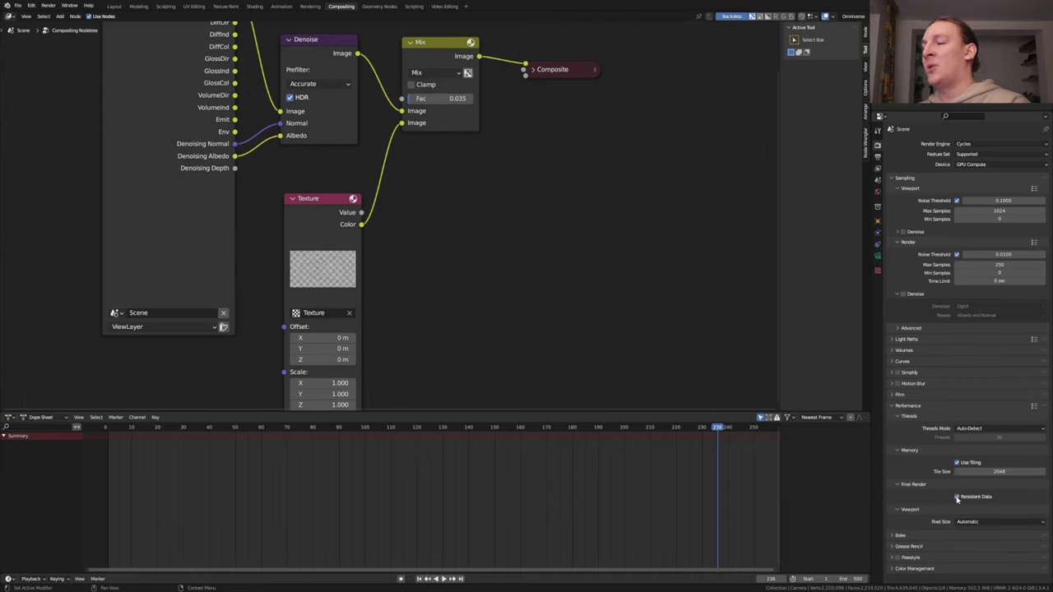
click(49, 6)
click(60, 72)
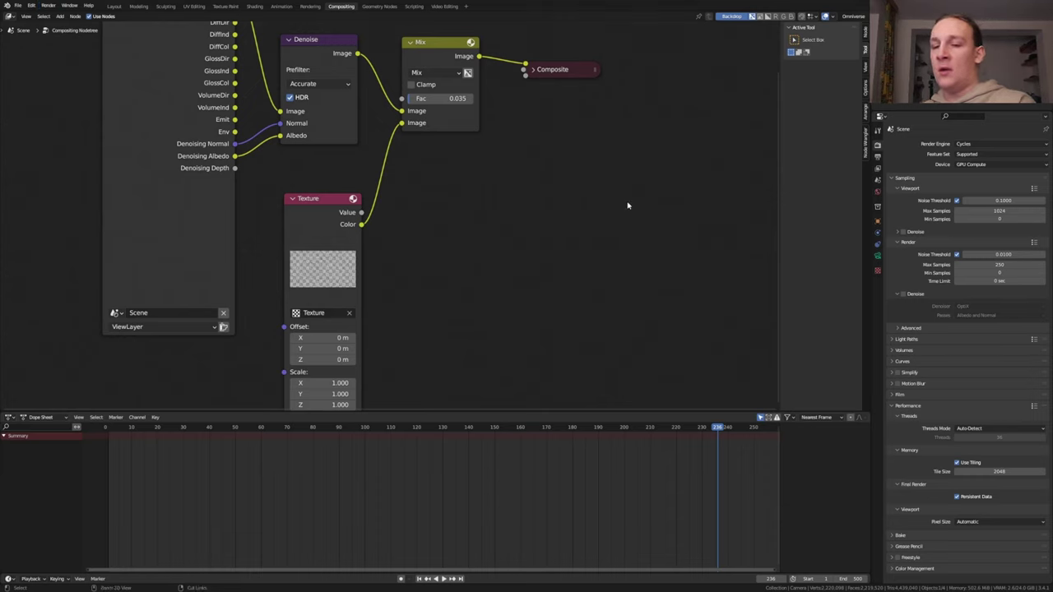
Save the file, render the whole animation, and close the render window.
key(ctrl+s)
key(F11)
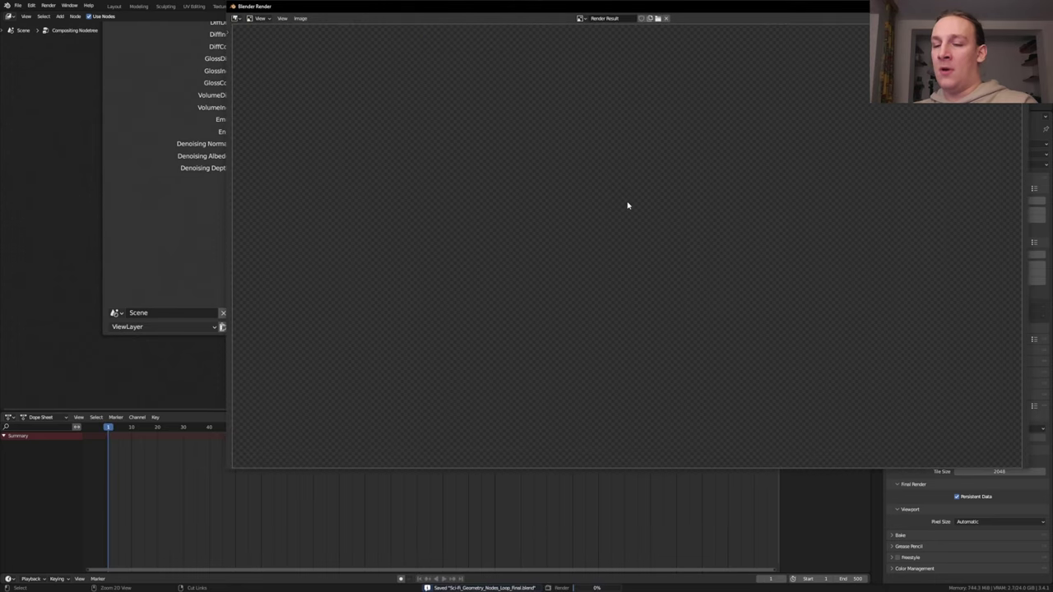
click(1041, 5)
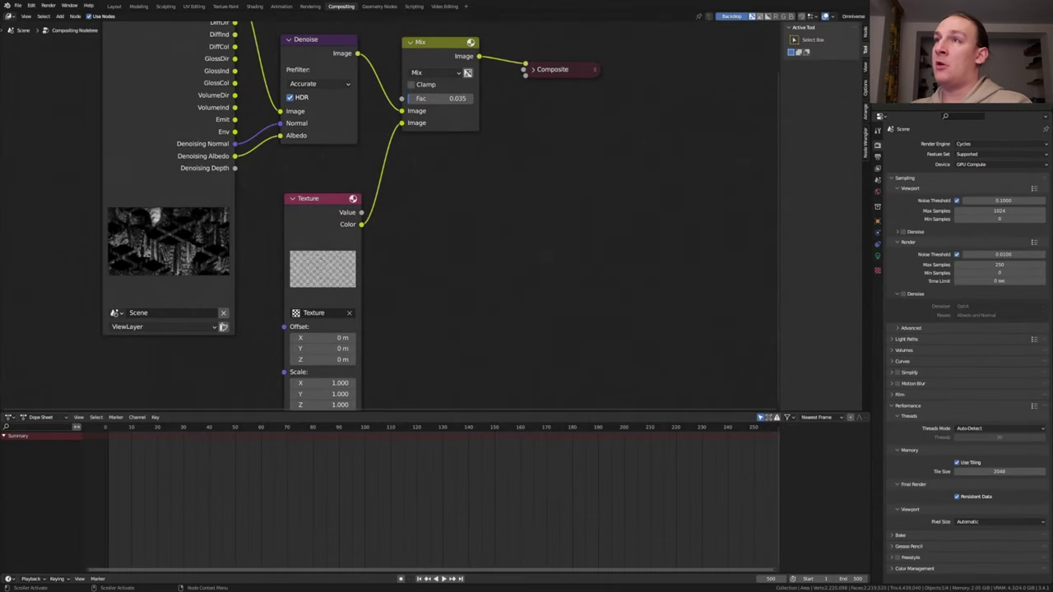
In the Video Editing workspace, set the output format to FFmpeg Video with an MPEG-4 container and High Quality output.
click(444, 6)
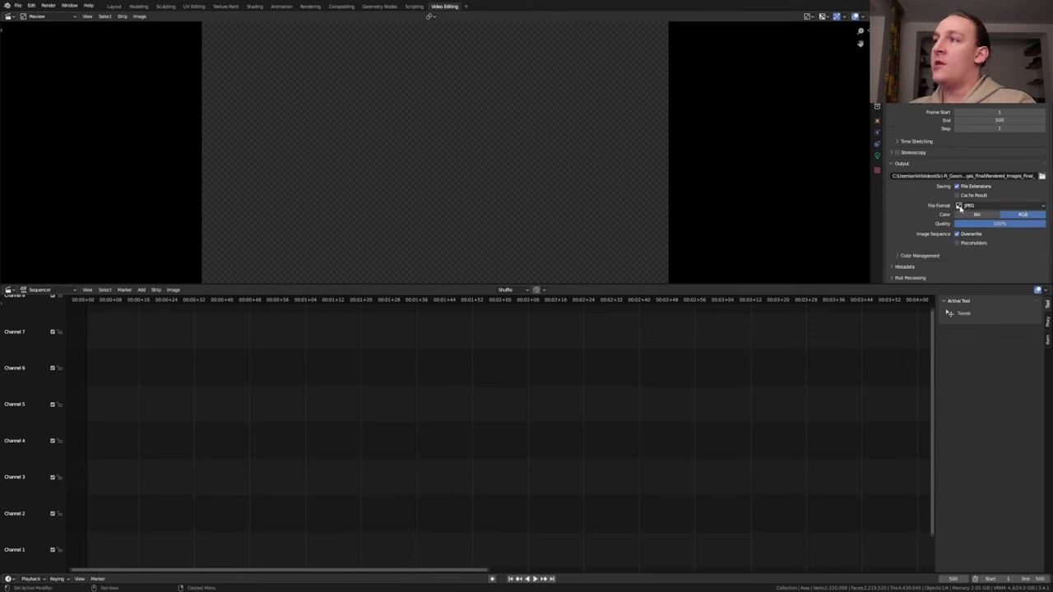
click(966, 207)
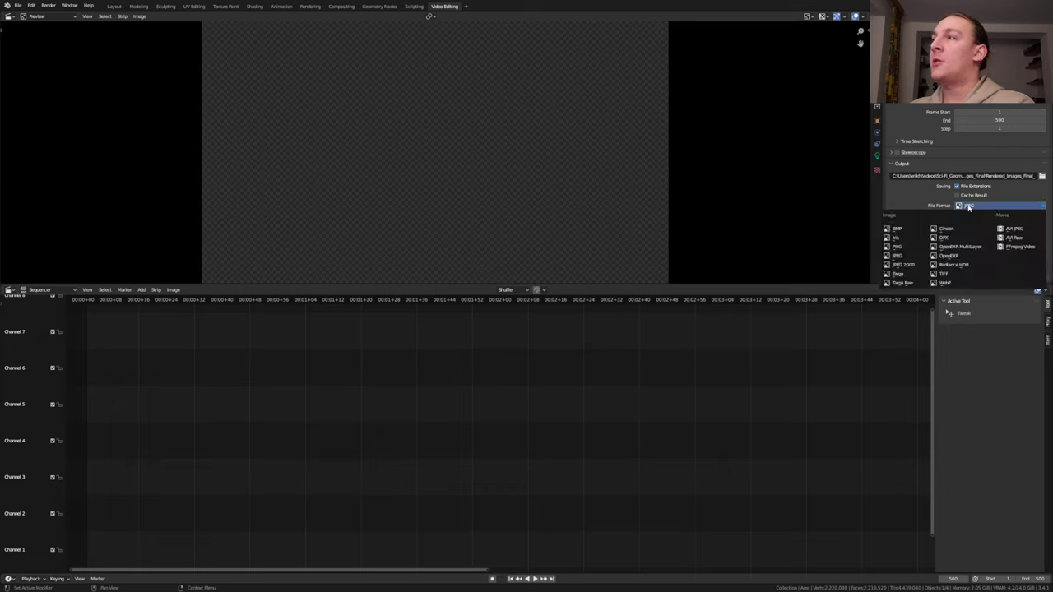
click(1008, 245)
scroll(1000, 243, down, 1)
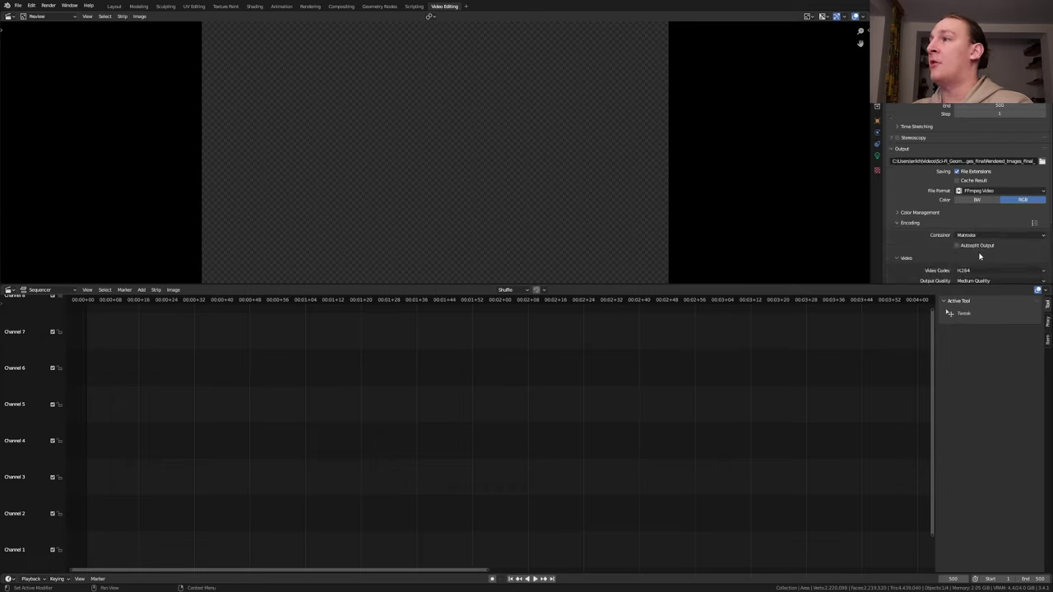
click(983, 236)
click(987, 262)
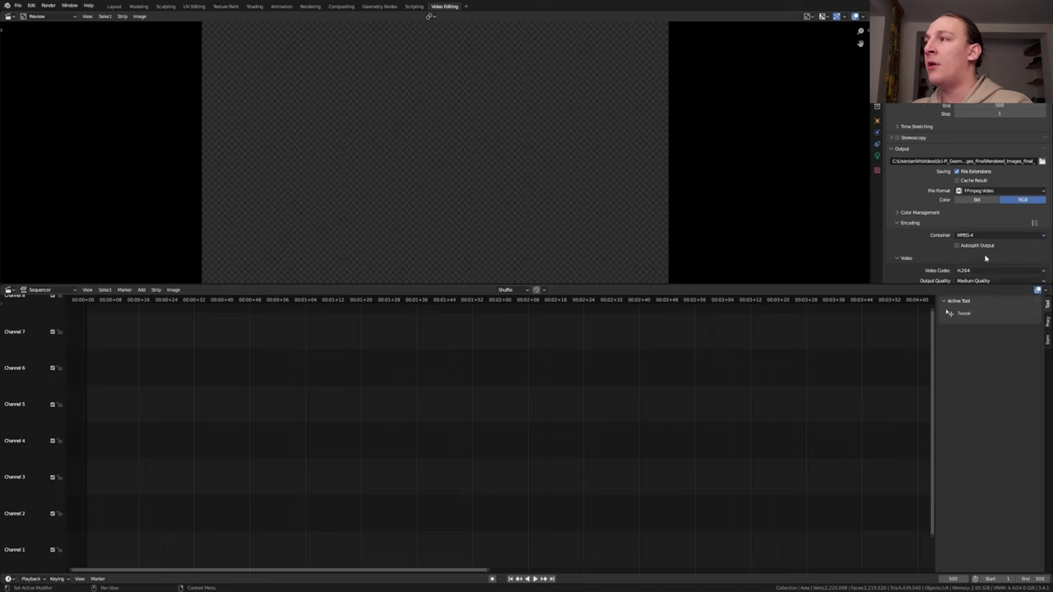
scroll(985, 250, down, 2)
click(985, 250)
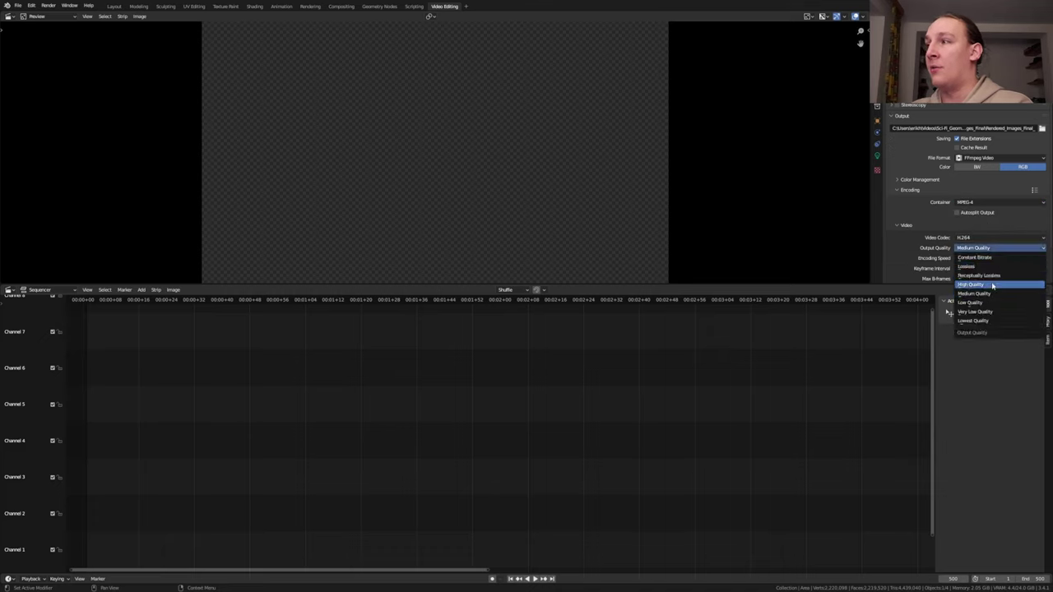
click(989, 284)
Add all the rendered JPEG images from the final images folder to the sequencer as one image strip starting at frame 1.
click(510, 579)
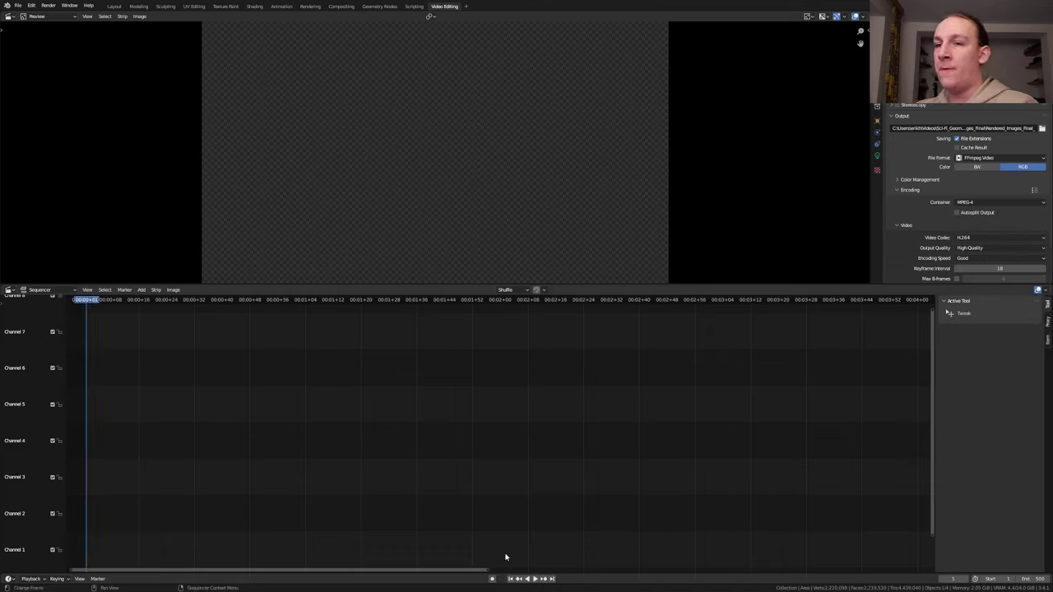
key(shift+a)
click(470, 454)
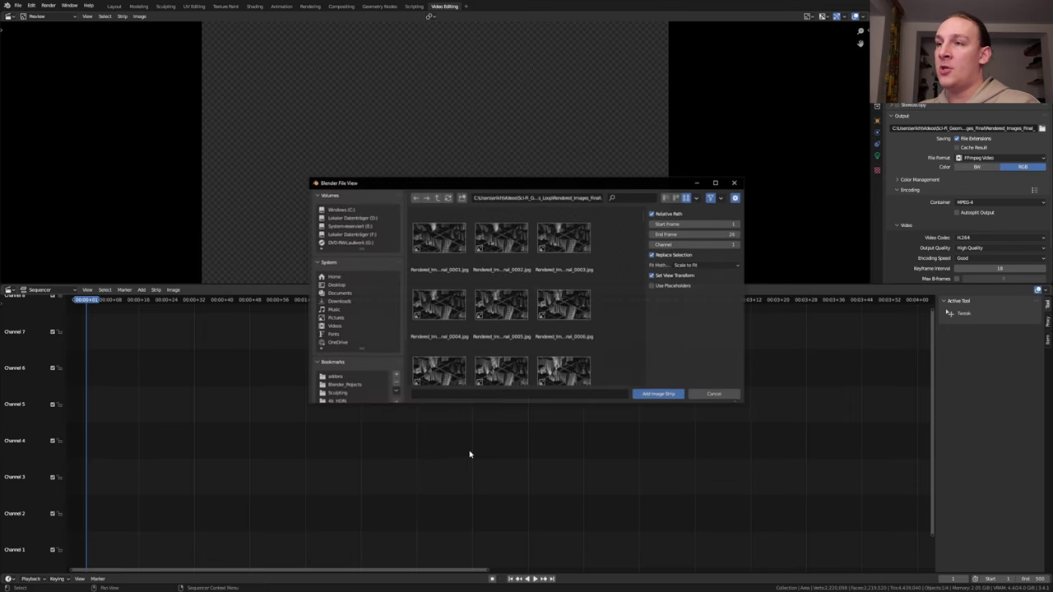
key(a)
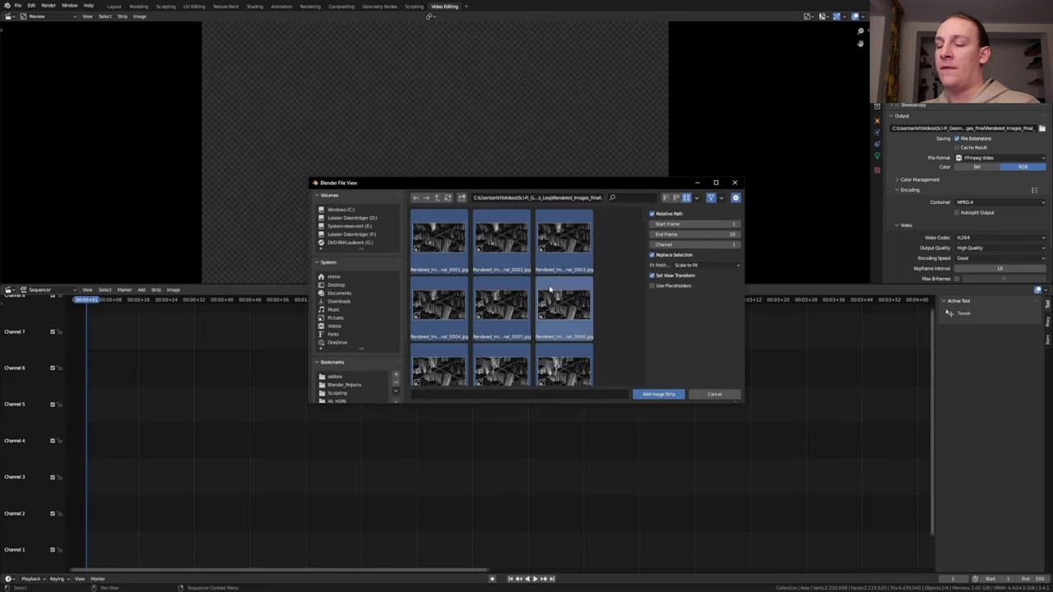
key(Return)
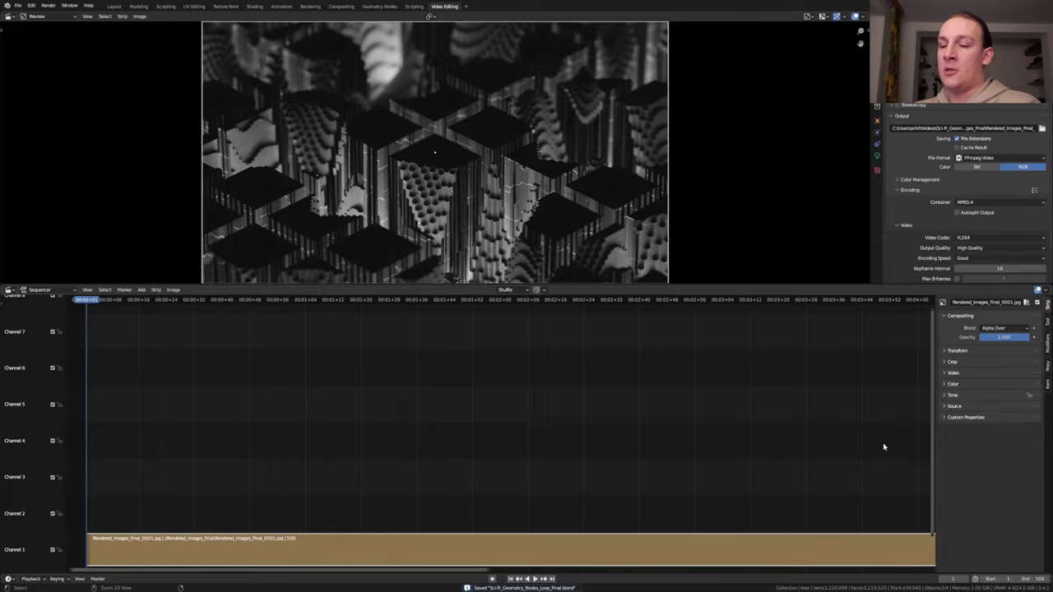